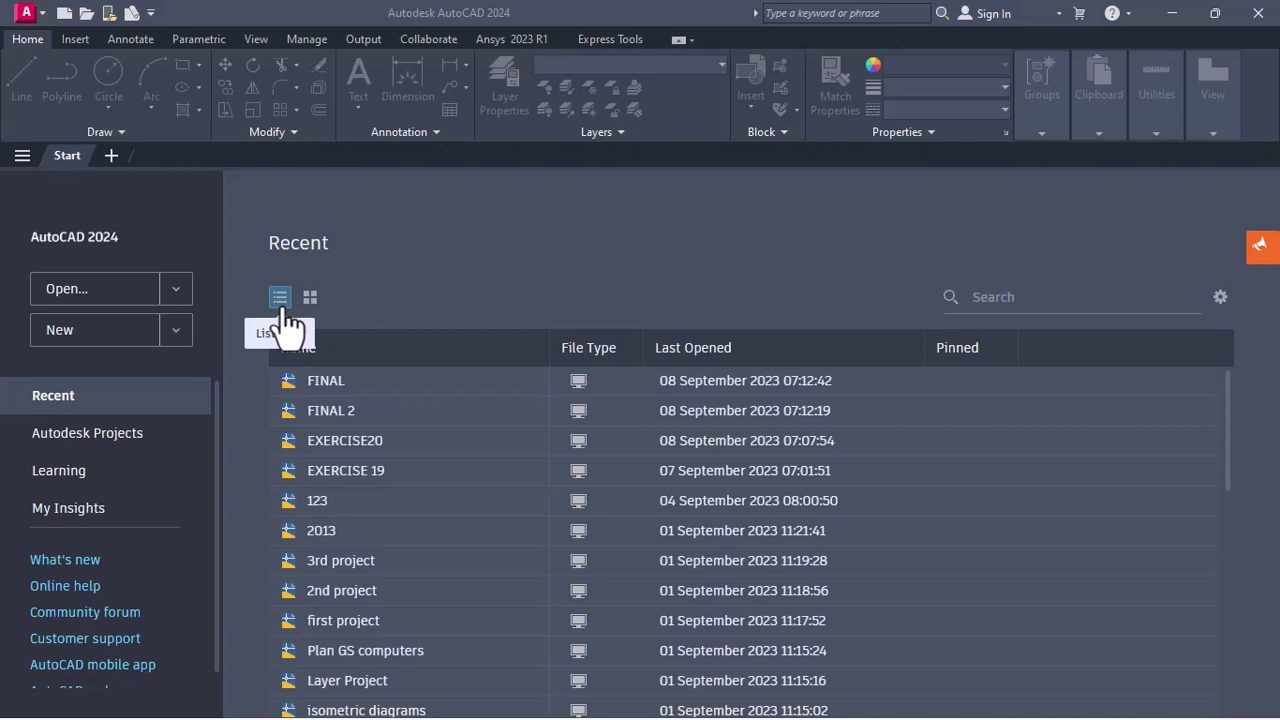
- Switch the Start page's recent drawings between thumbnail and detailed list views
{"action": "left_click", "coordinate": [310, 298]}
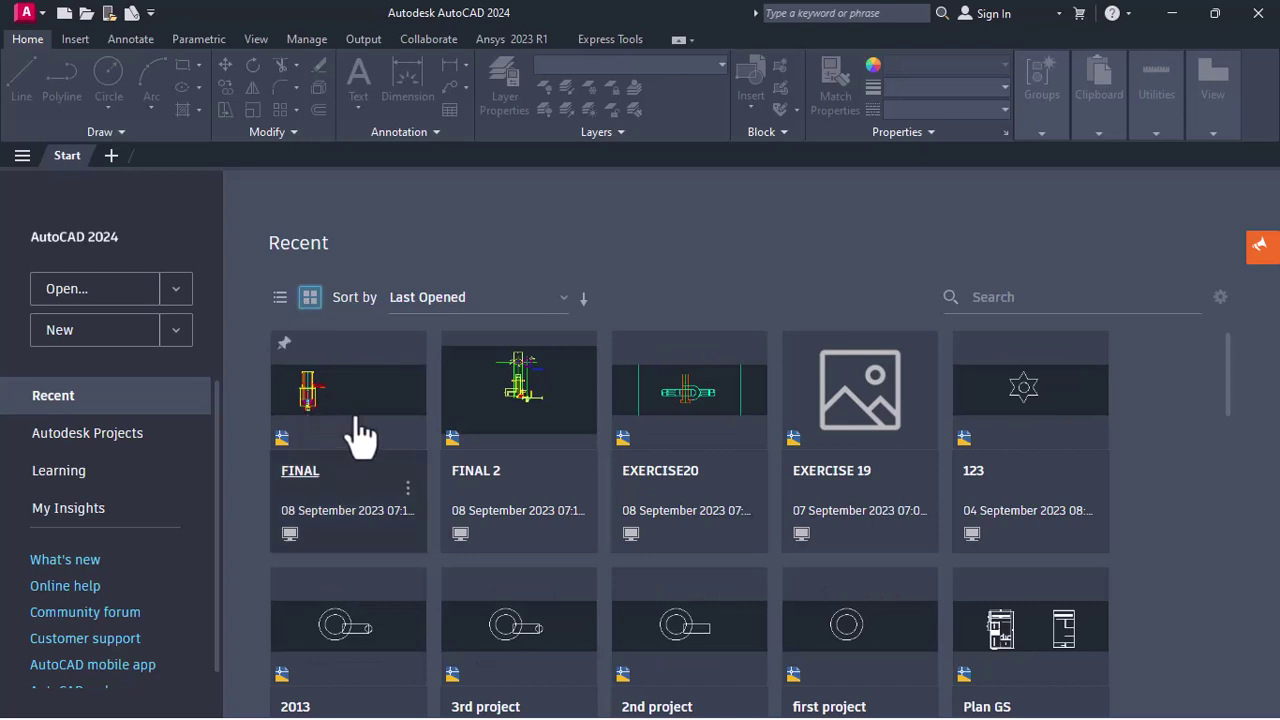
{"action": "left_click", "coordinate": [282, 300]}
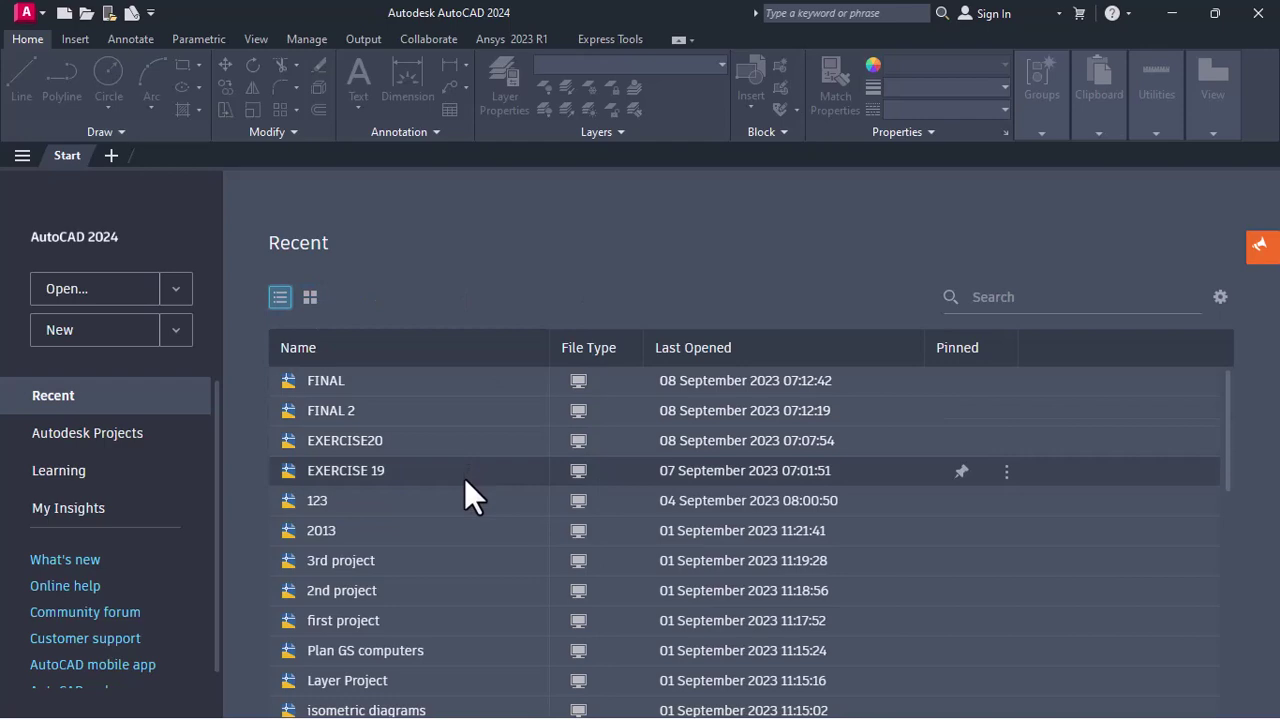
{"action": "scroll", "coordinate": [464, 486], "scroll_direction": "down", "scroll_amount": 2}
{"action": "scroll", "coordinate": [463, 489], "scroll_direction": "down", "scroll_amount": 3}
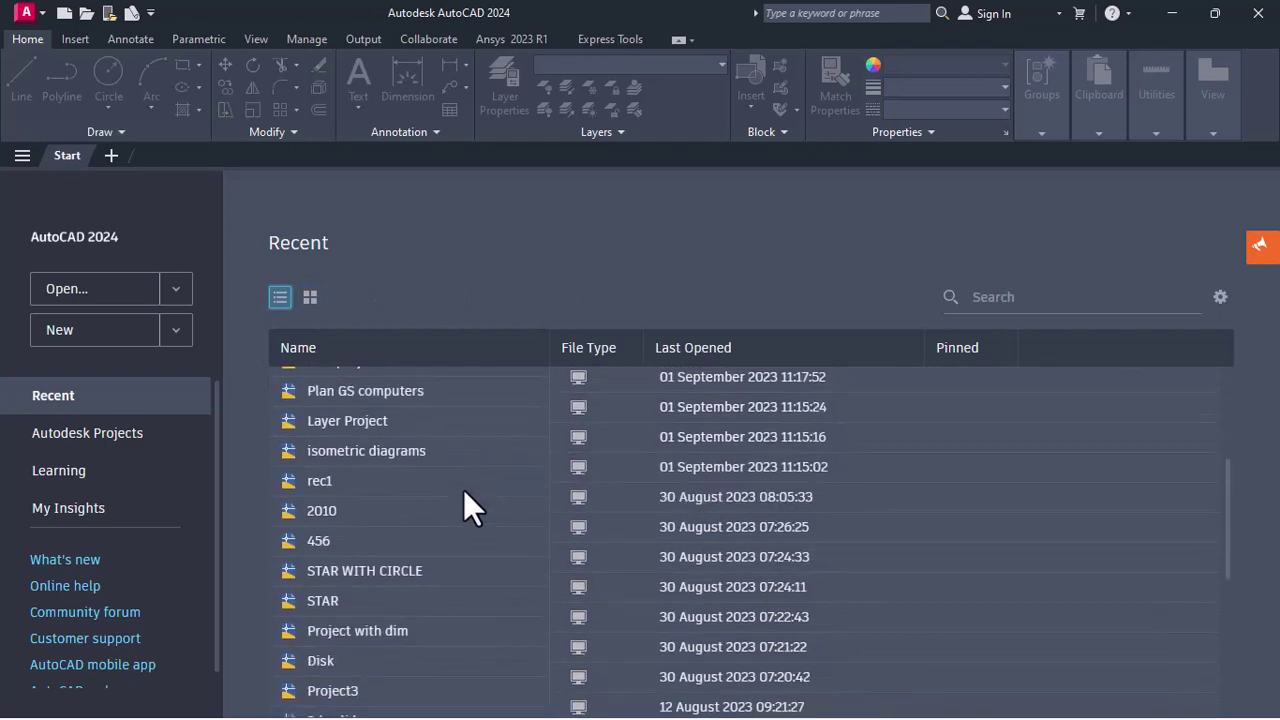
{"action": "scroll", "coordinate": [463, 489], "scroll_direction": "up", "scroll_amount": 5}
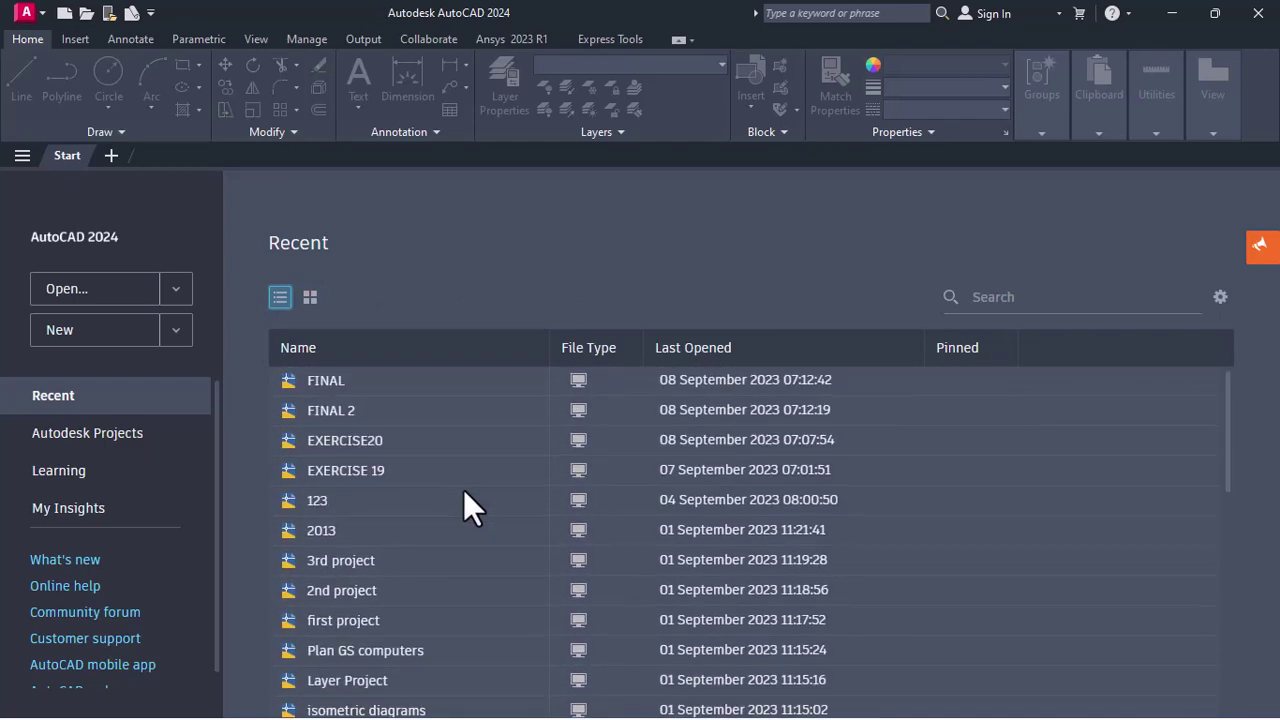
- Start a new blank Drawing1 and browse the application menu's New, Open and Save As options
{"action": "left_click", "coordinate": [79, 340]}
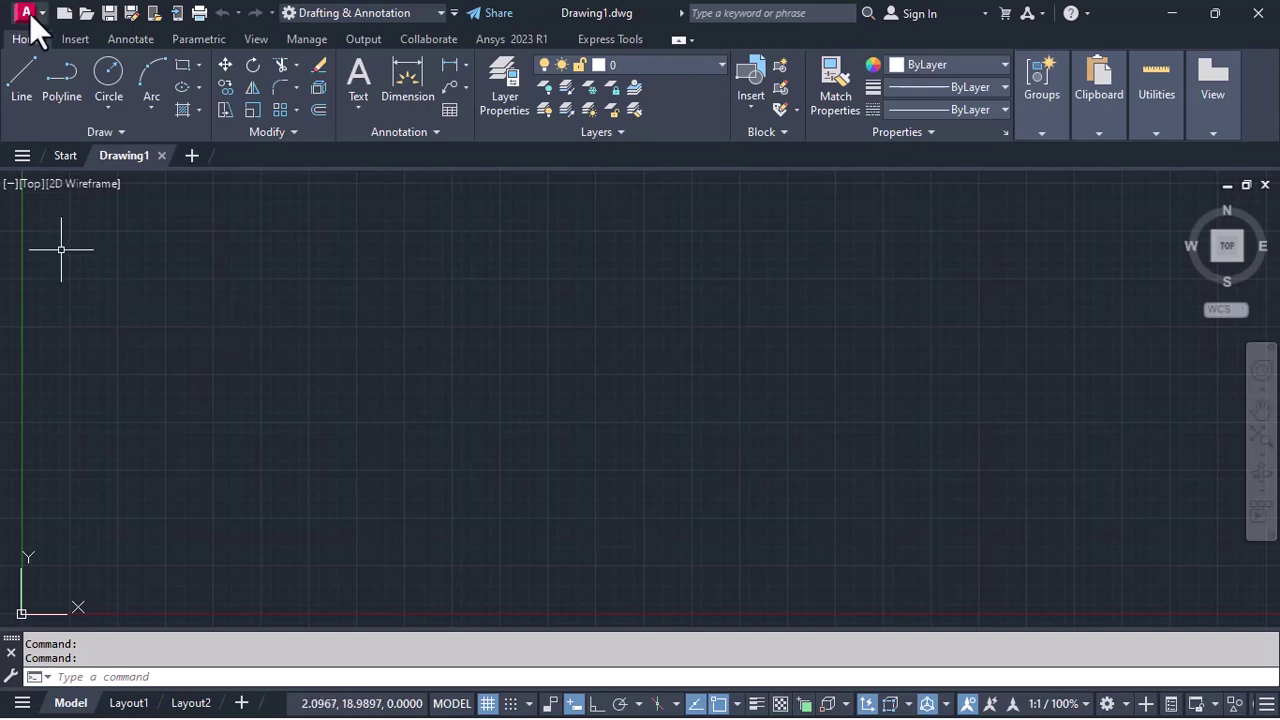
{"action": "left_click", "coordinate": [26, 14]}
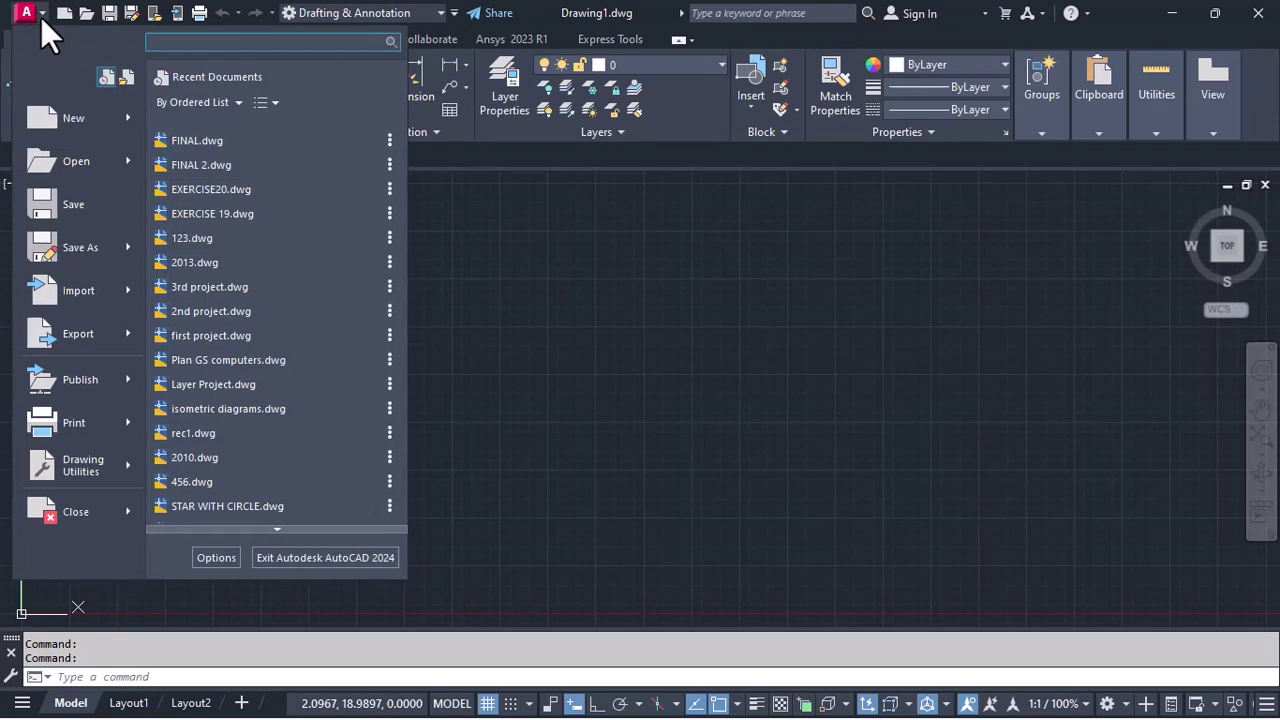
{"action": "mouse_move", "coordinate": [38, 113]}
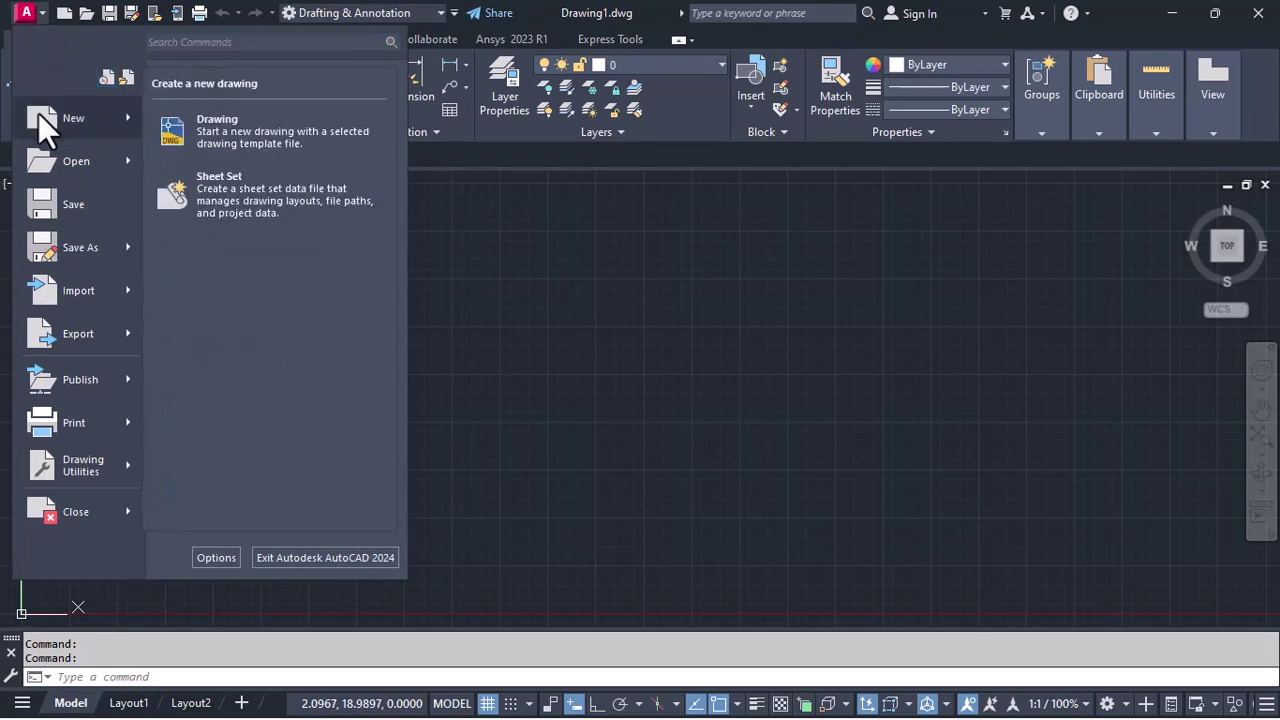
{"action": "mouse_move", "coordinate": [60, 151]}
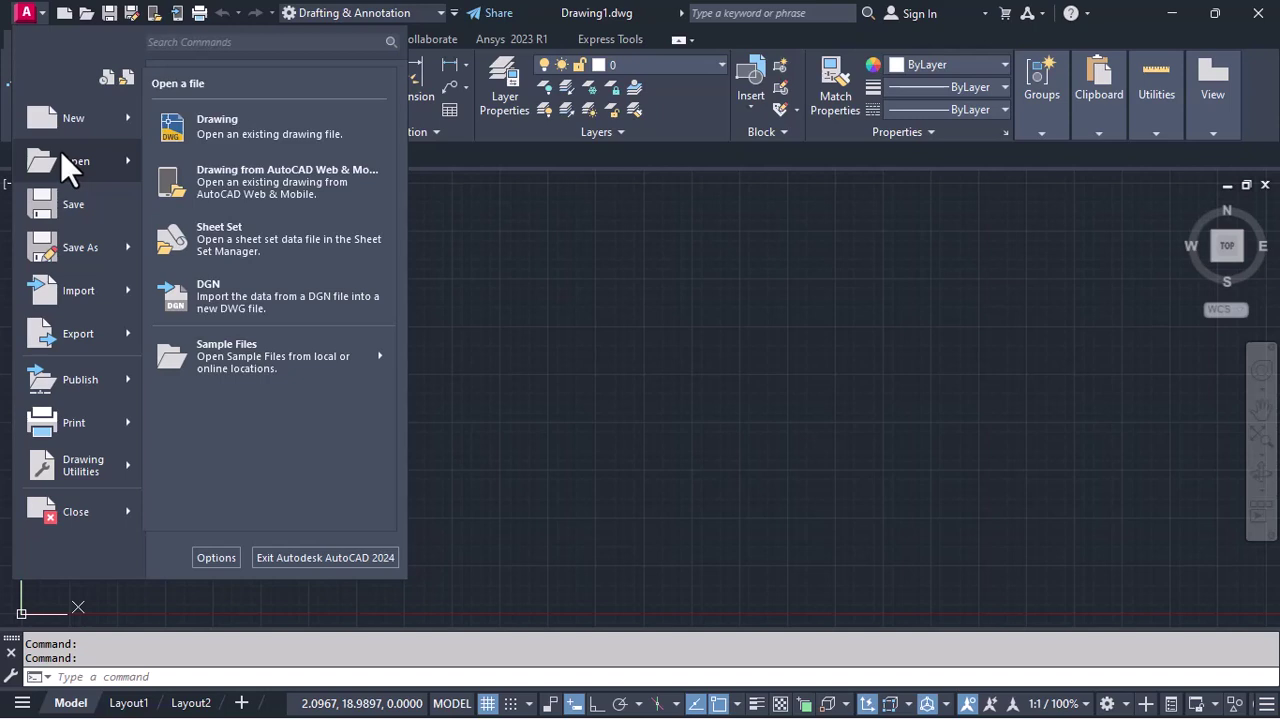
{"action": "mouse_move", "coordinate": [277, 339]}
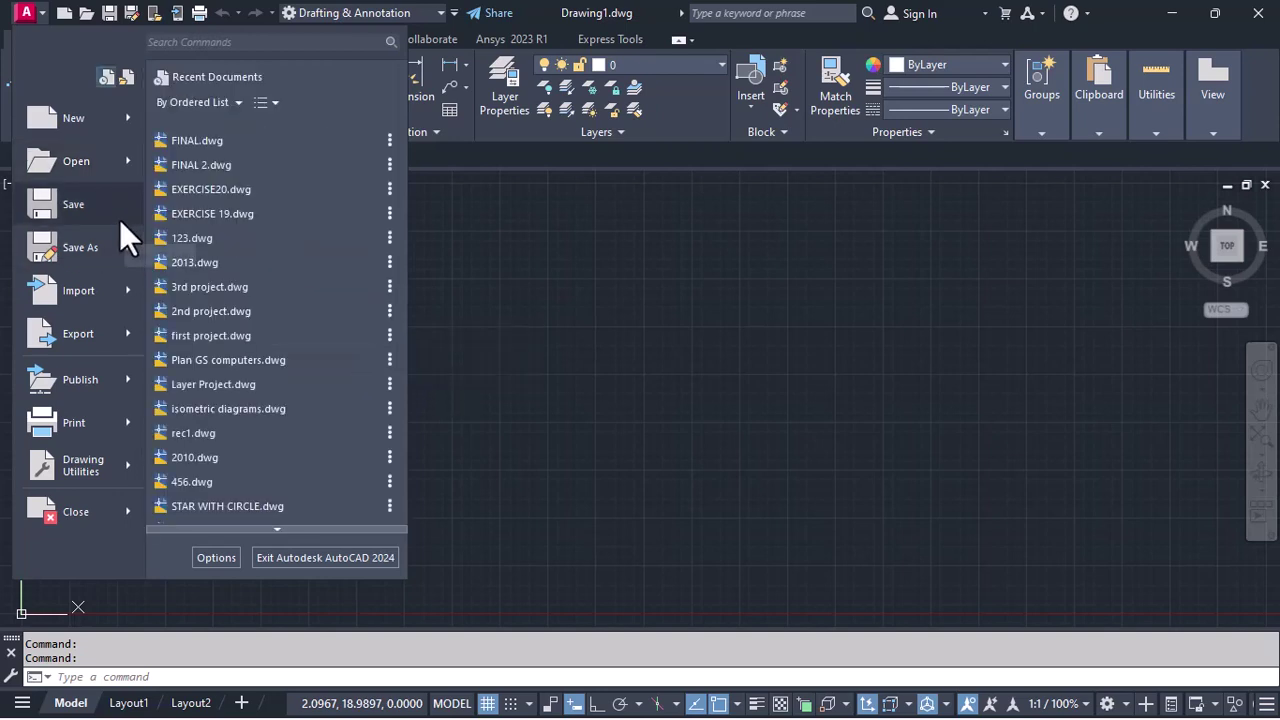
{"action": "mouse_move", "coordinate": [115, 250]}
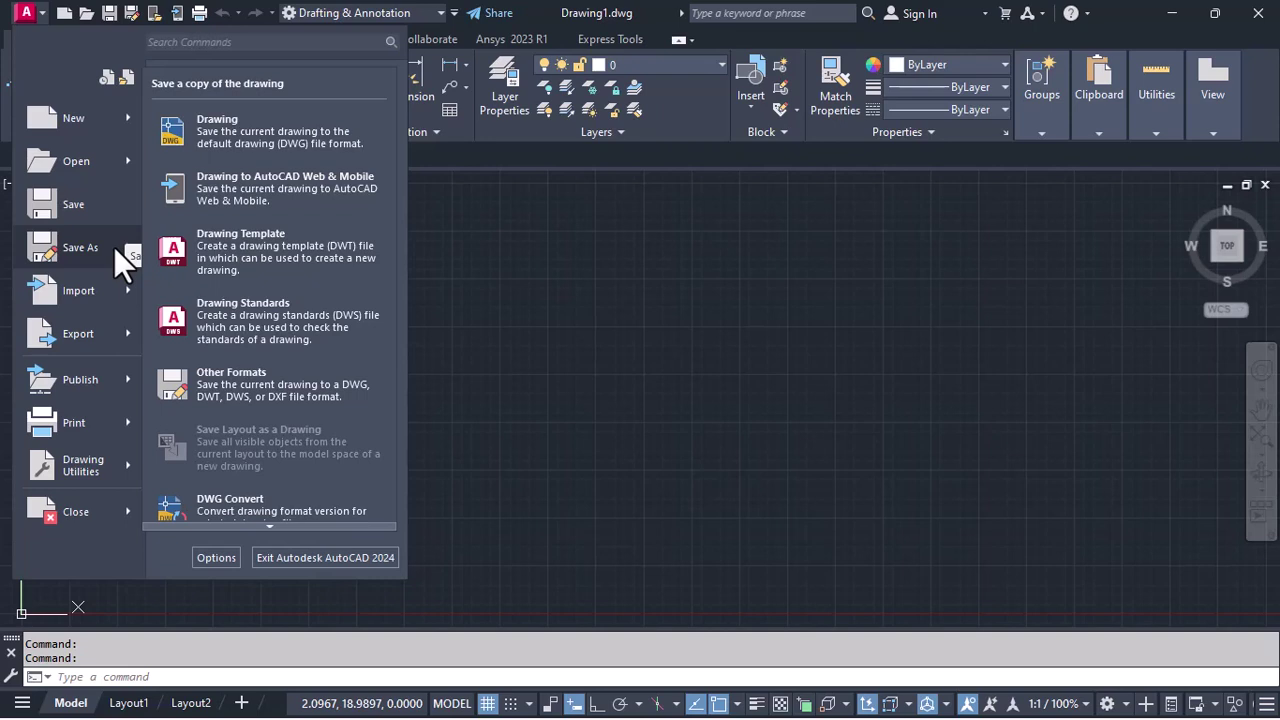
- Browse the application menu's Import, Export, Publish, Print, Drawing Utilities and Close options
{"action": "mouse_move", "coordinate": [98, 287]}
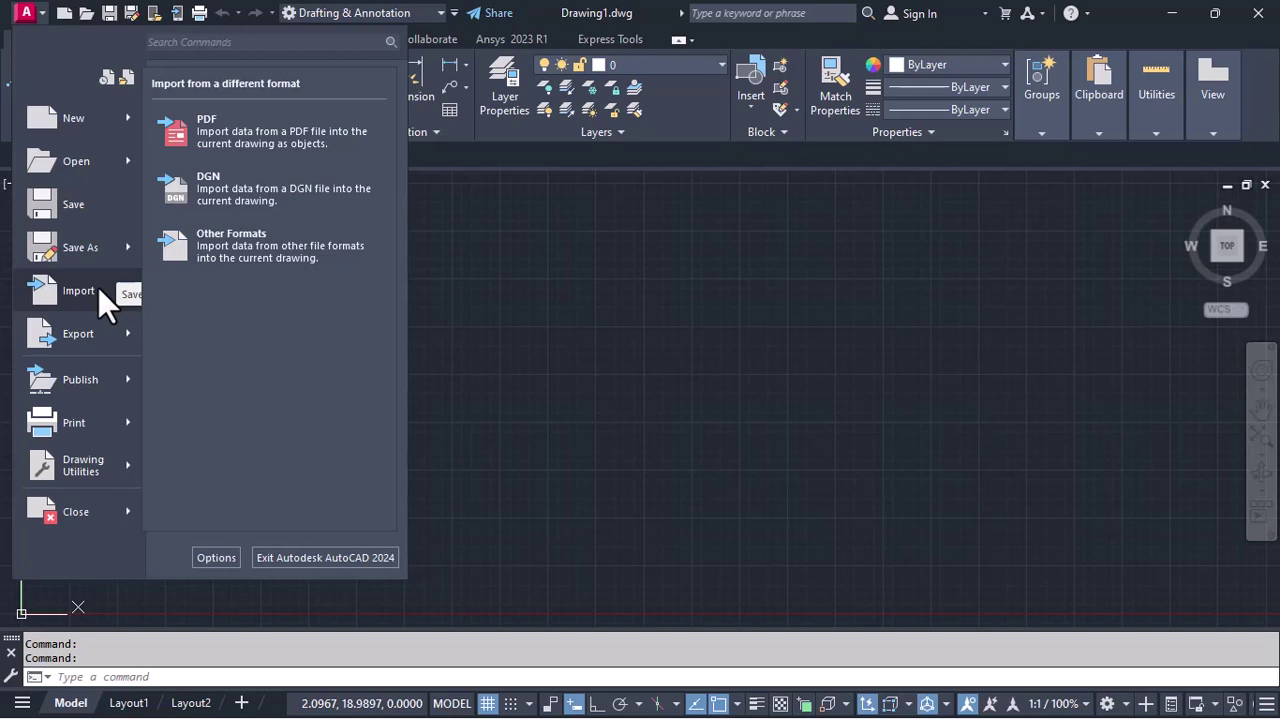
{"action": "mouse_move", "coordinate": [87, 327]}
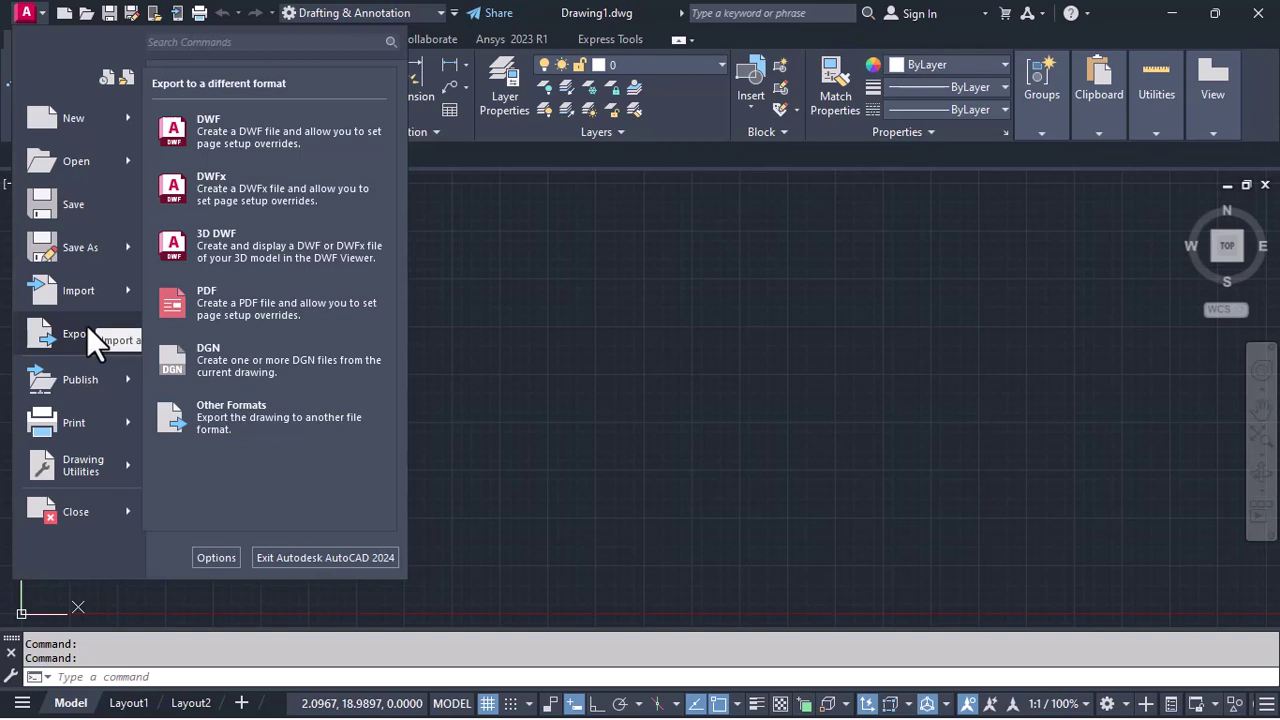
{"action": "mouse_move", "coordinate": [70, 380]}
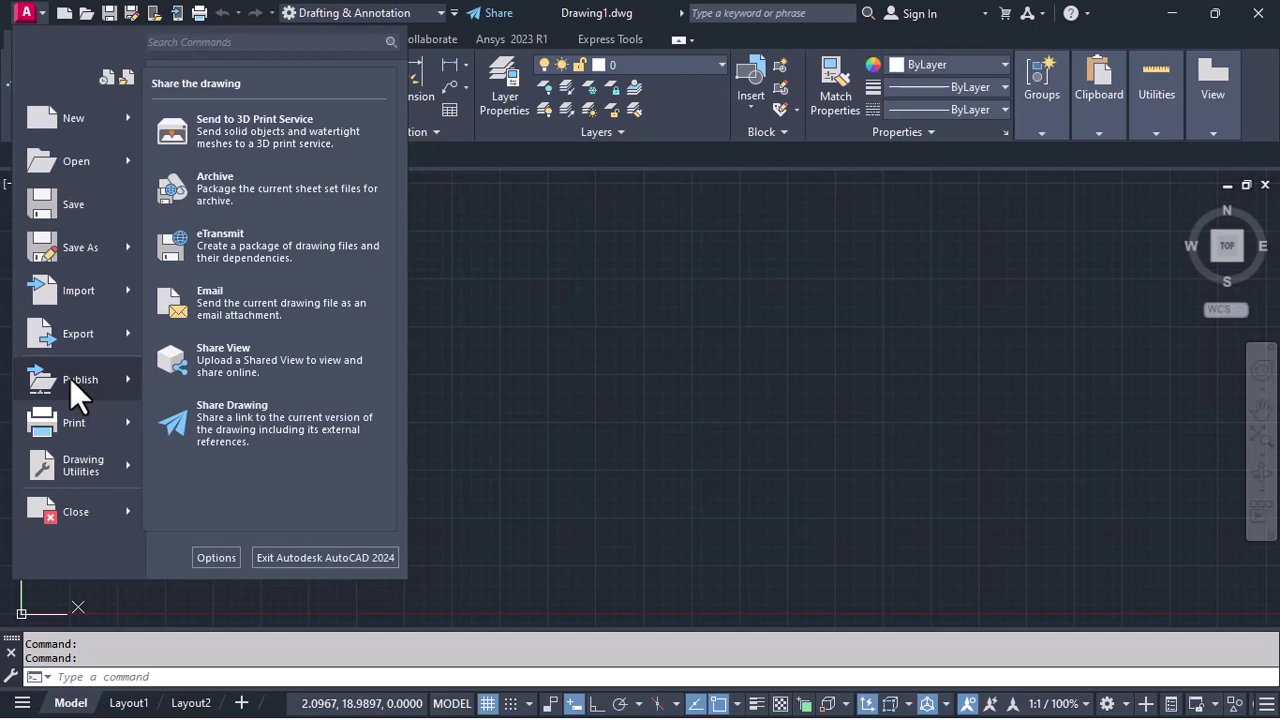
{"action": "mouse_move", "coordinate": [69, 413]}
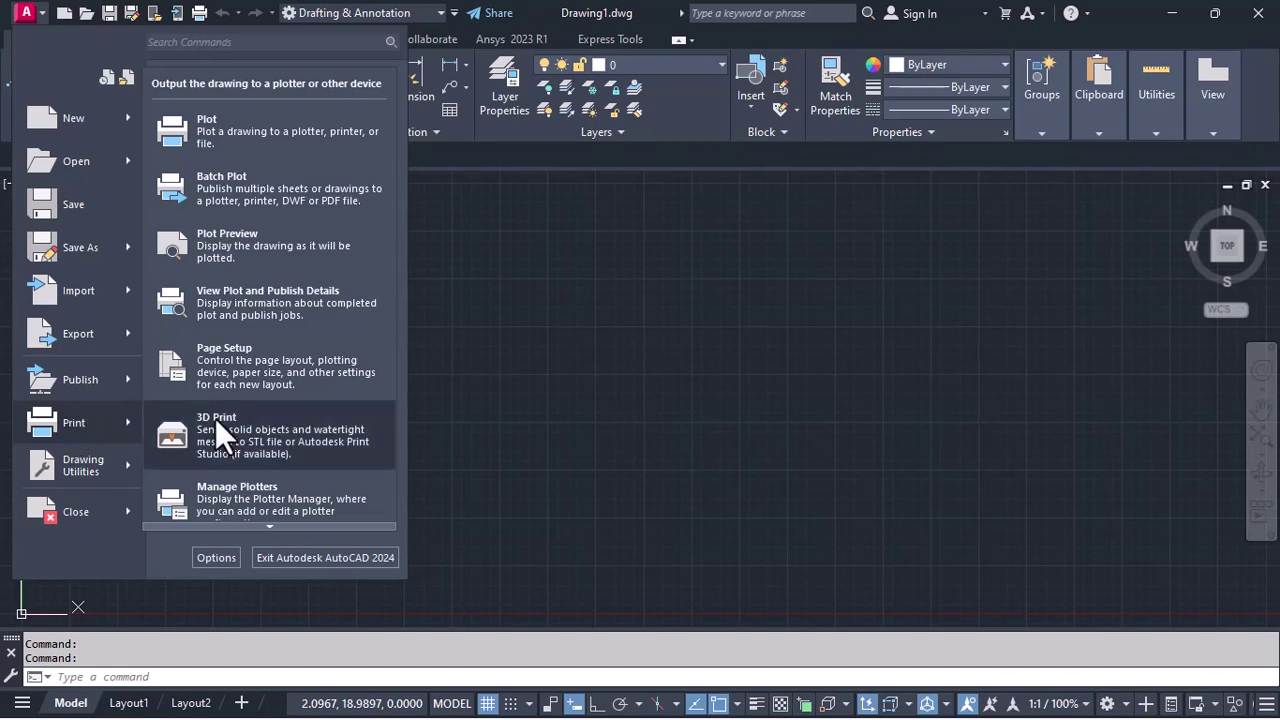
{"action": "mouse_move", "coordinate": [100, 463]}
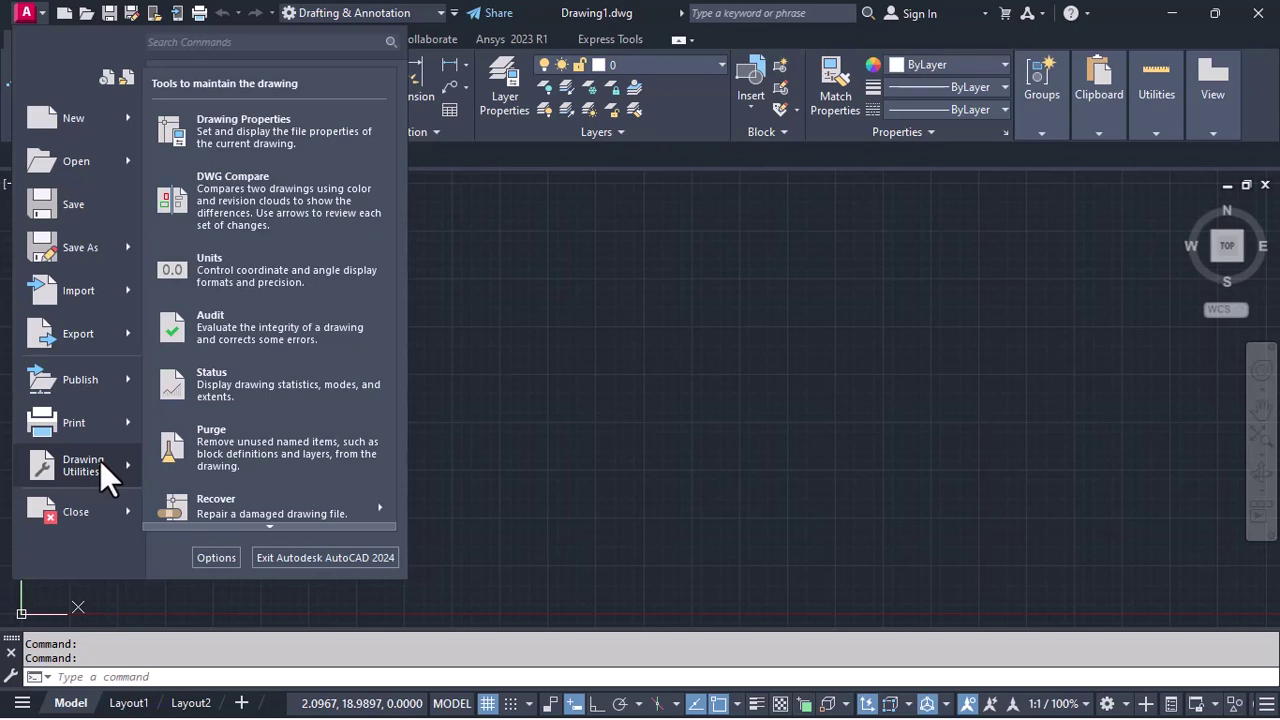
{"action": "mouse_move", "coordinate": [85, 510]}
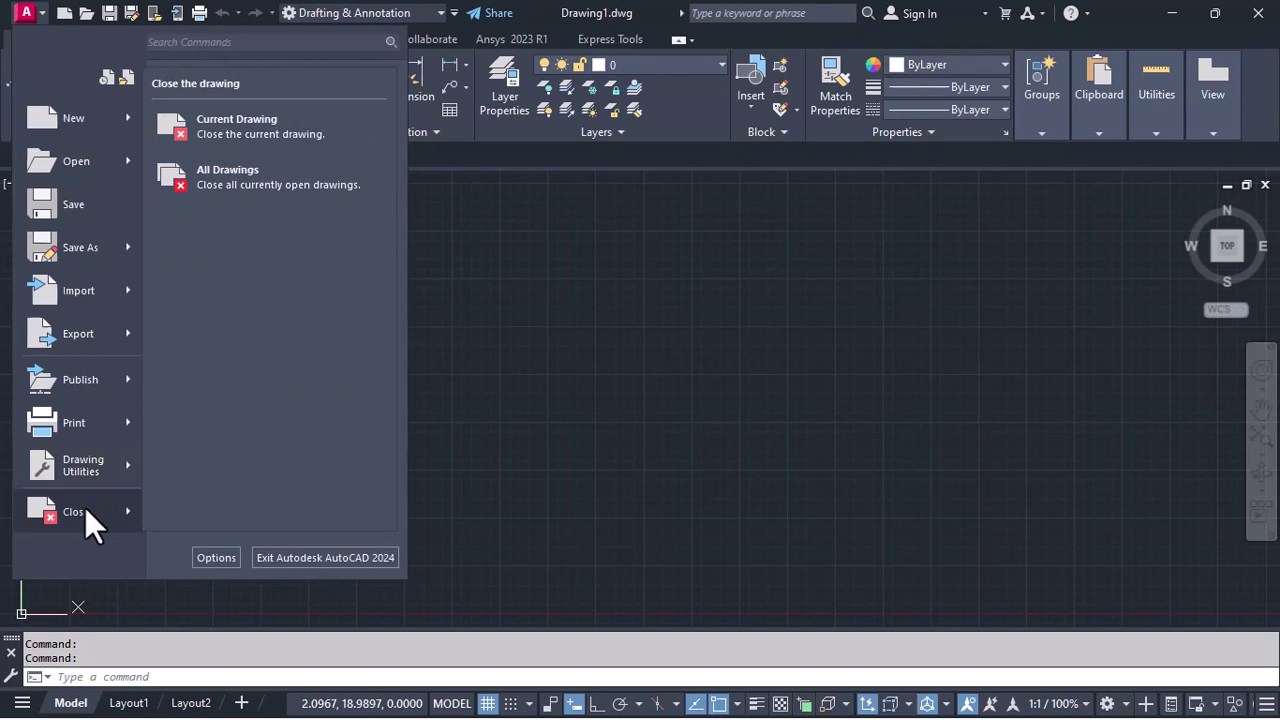
- Close the application menu and check the workspace list, keeping Drafting & Annotation current
{"action": "left_click", "coordinate": [558, 348]}
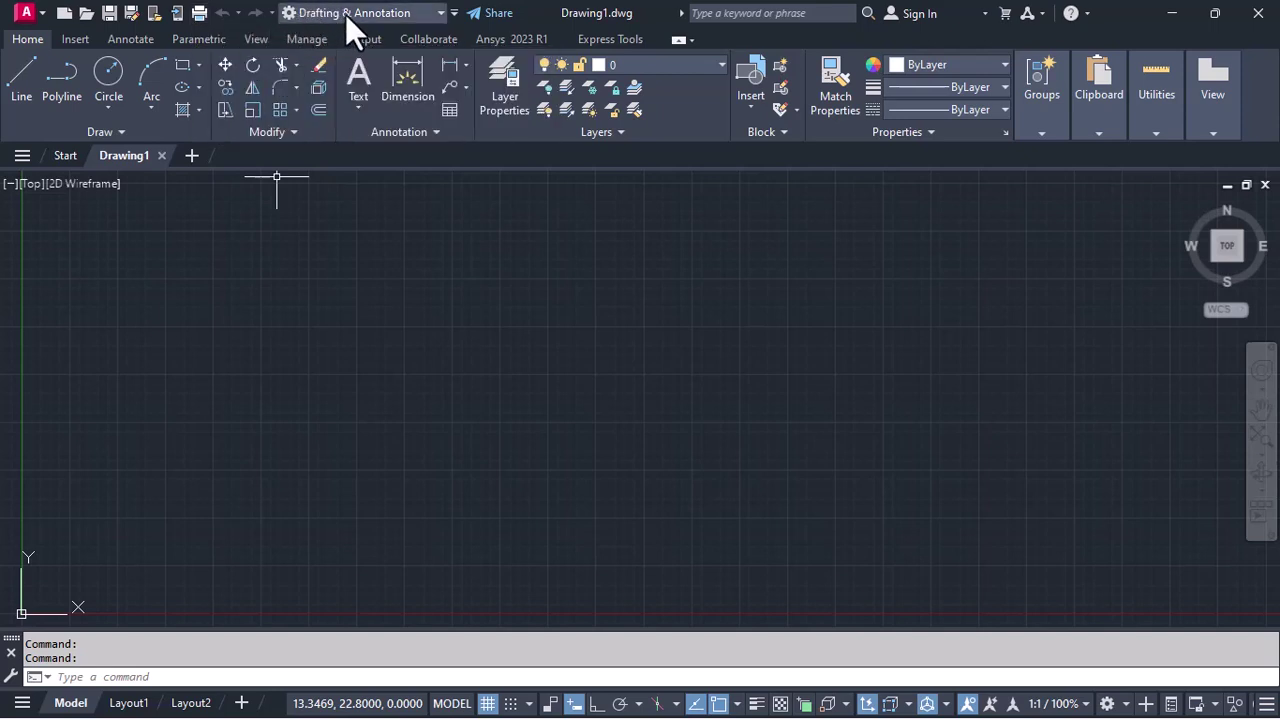
{"action": "left_click", "coordinate": [374, 12]}
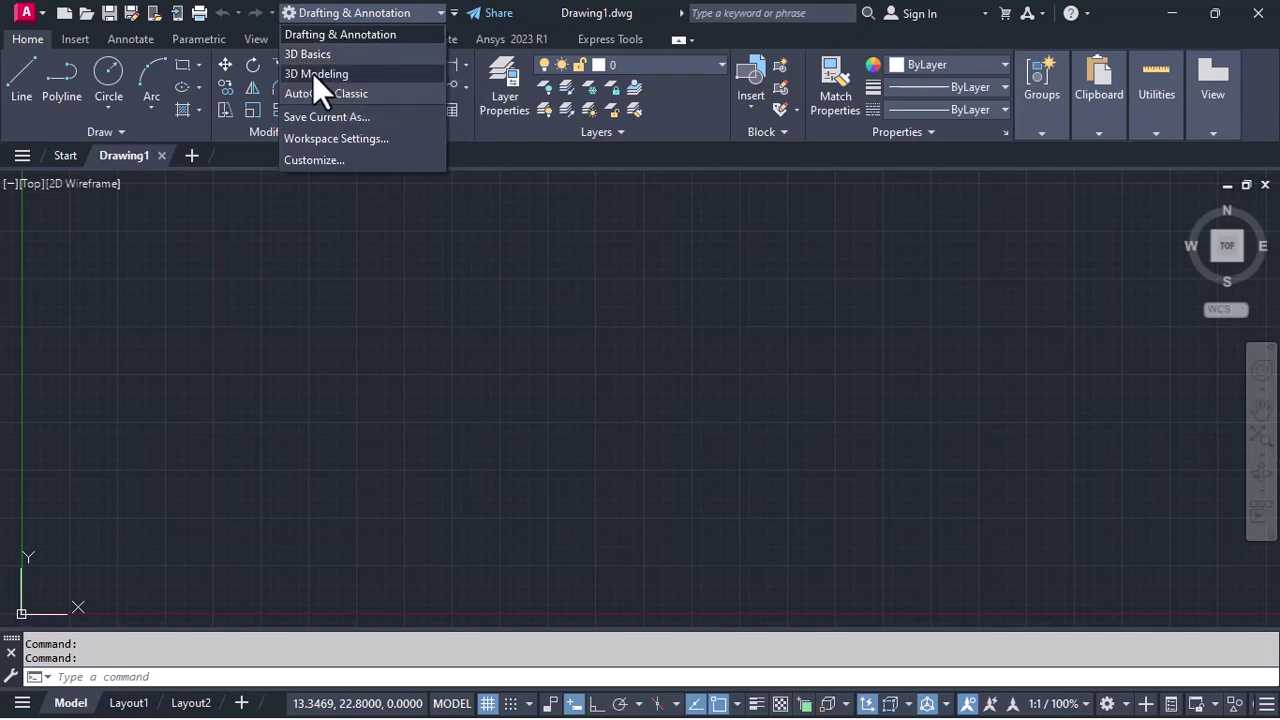
{"action": "left_click", "coordinate": [416, 10]}
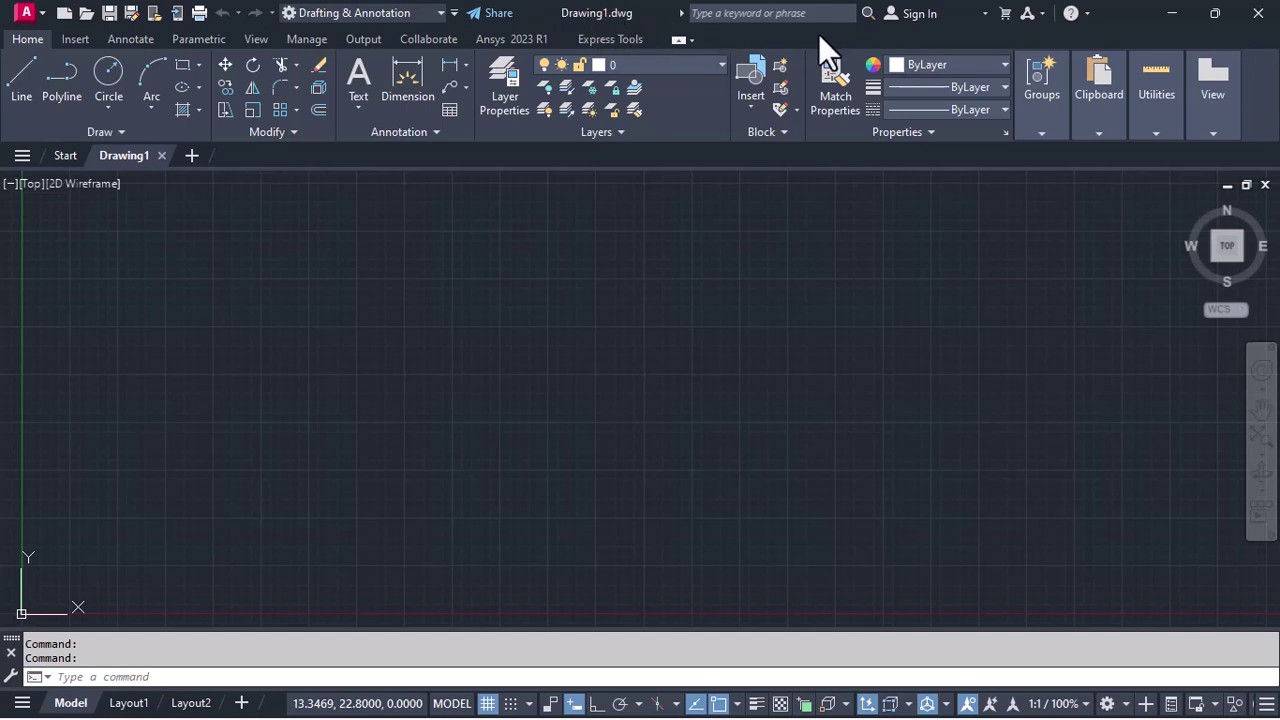
{"action": "left_click", "coordinate": [72, 40]}
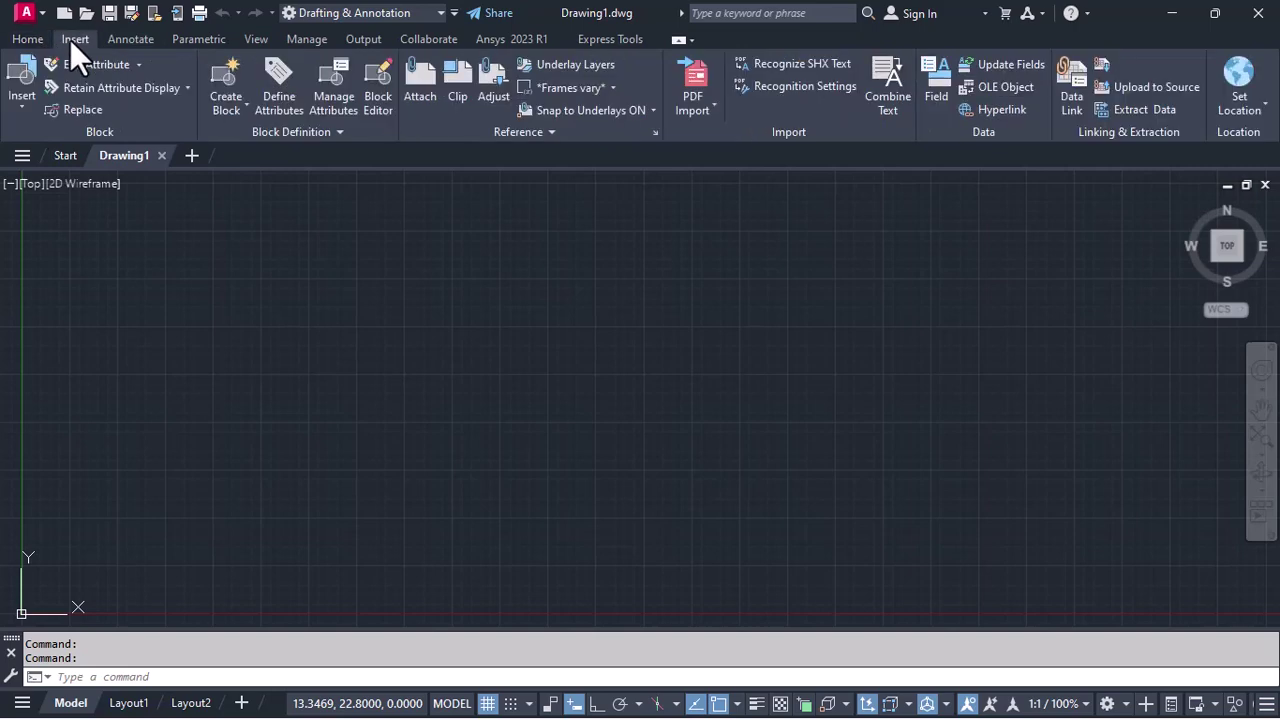
{"action": "left_click", "coordinate": [126, 38]}
{"action": "left_click", "coordinate": [192, 38]}
{"action": "left_click", "coordinate": [253, 38]}
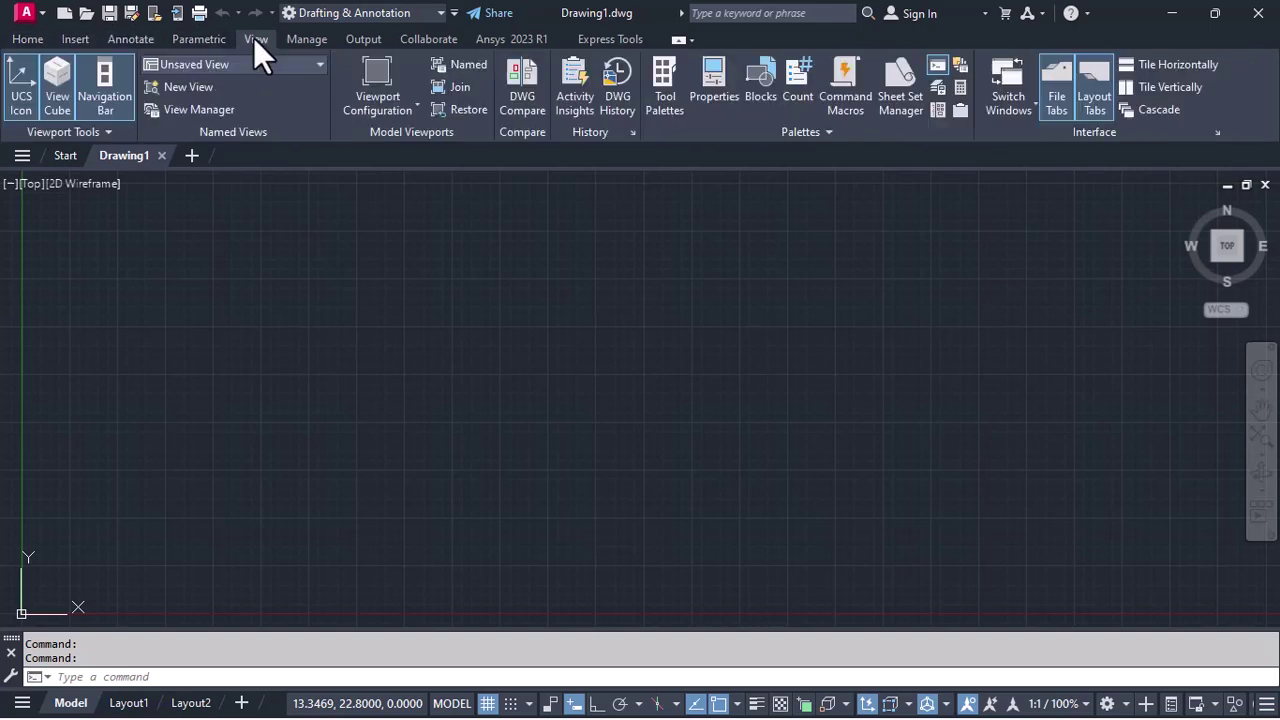
{"action": "left_click", "coordinate": [305, 38]}
{"action": "left_click", "coordinate": [357, 40]}
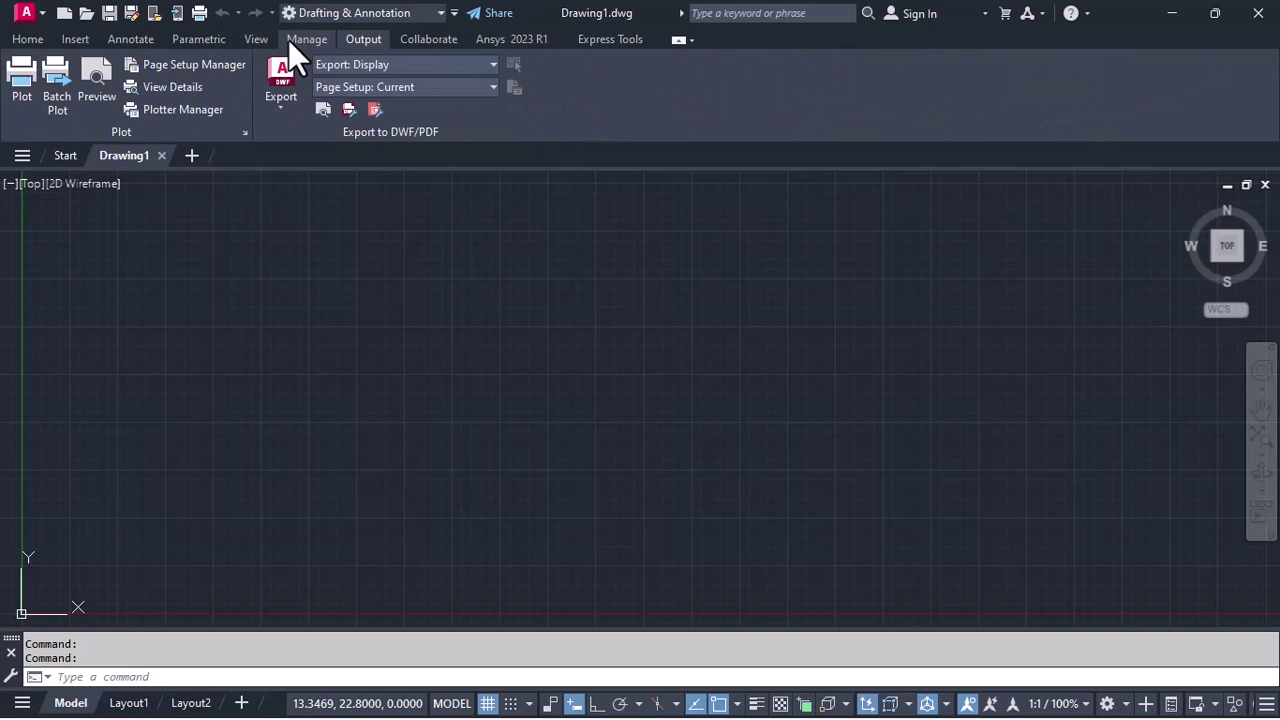
{"action": "left_click", "coordinate": [288, 39]}
{"action": "left_click", "coordinate": [261, 40]}
{"action": "left_click", "coordinate": [210, 39]}
{"action": "left_click", "coordinate": [148, 40]}
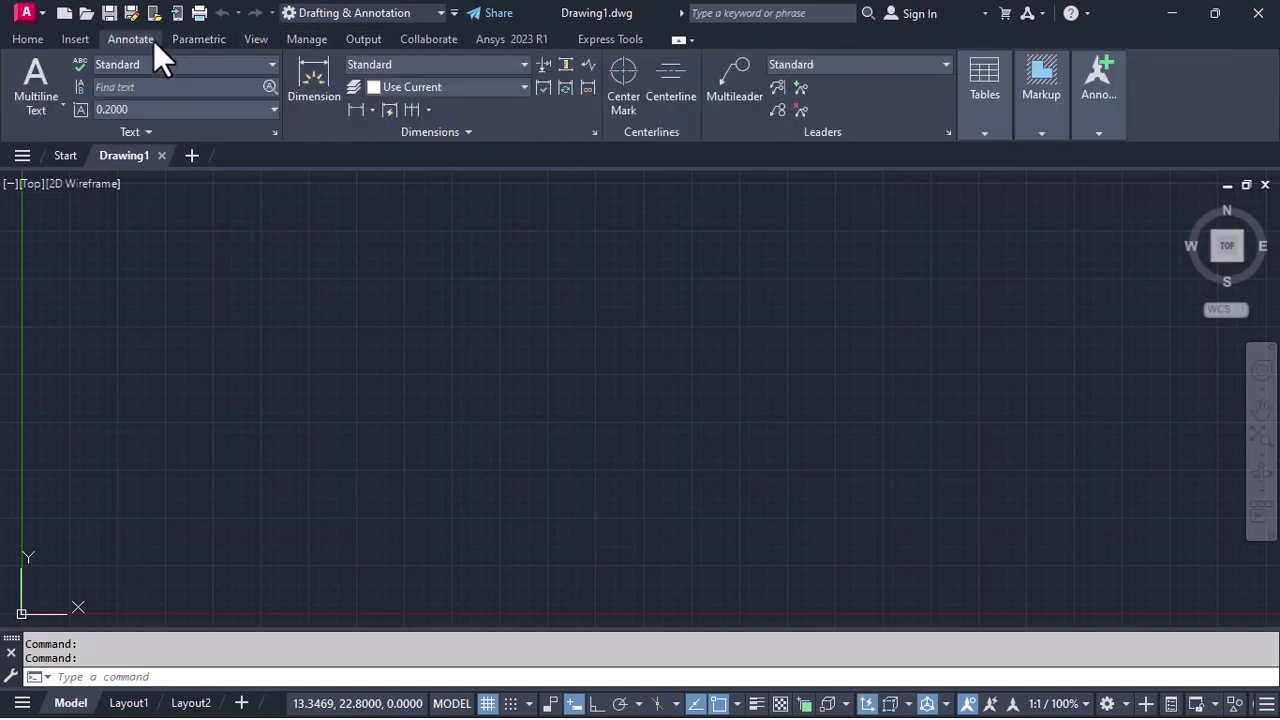
{"action": "left_click", "coordinate": [80, 40]}
{"action": "left_click", "coordinate": [30, 40]}
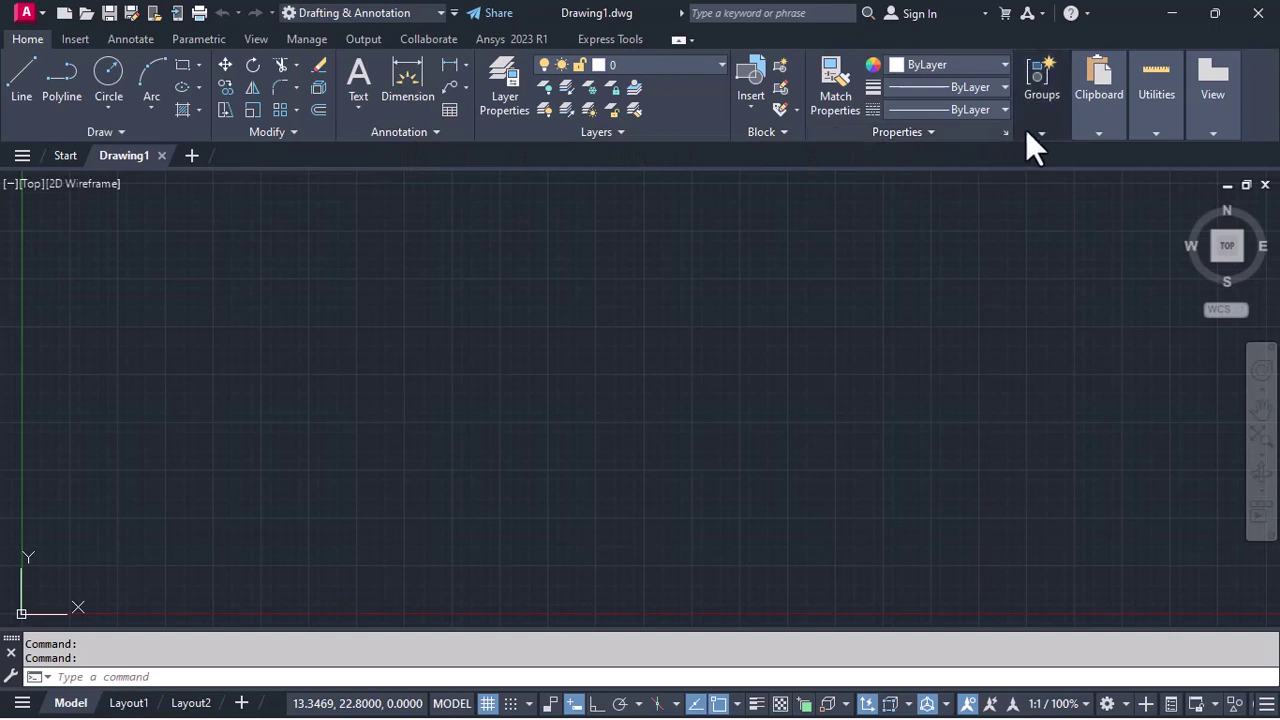
{"action": "mouse_move", "coordinate": [1090, 132]}
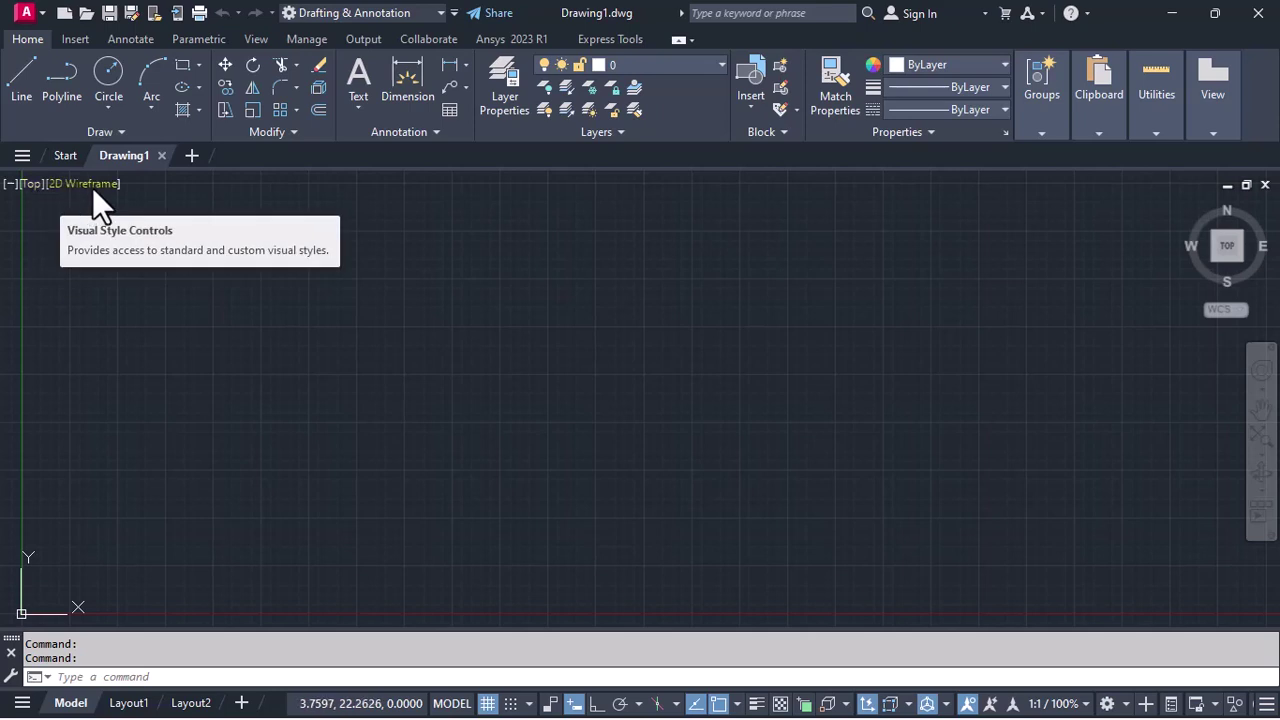
- Use the ViewCube to view southwest isometric, then return to Home and Top
{"action": "left_click", "coordinate": [1215, 265]}
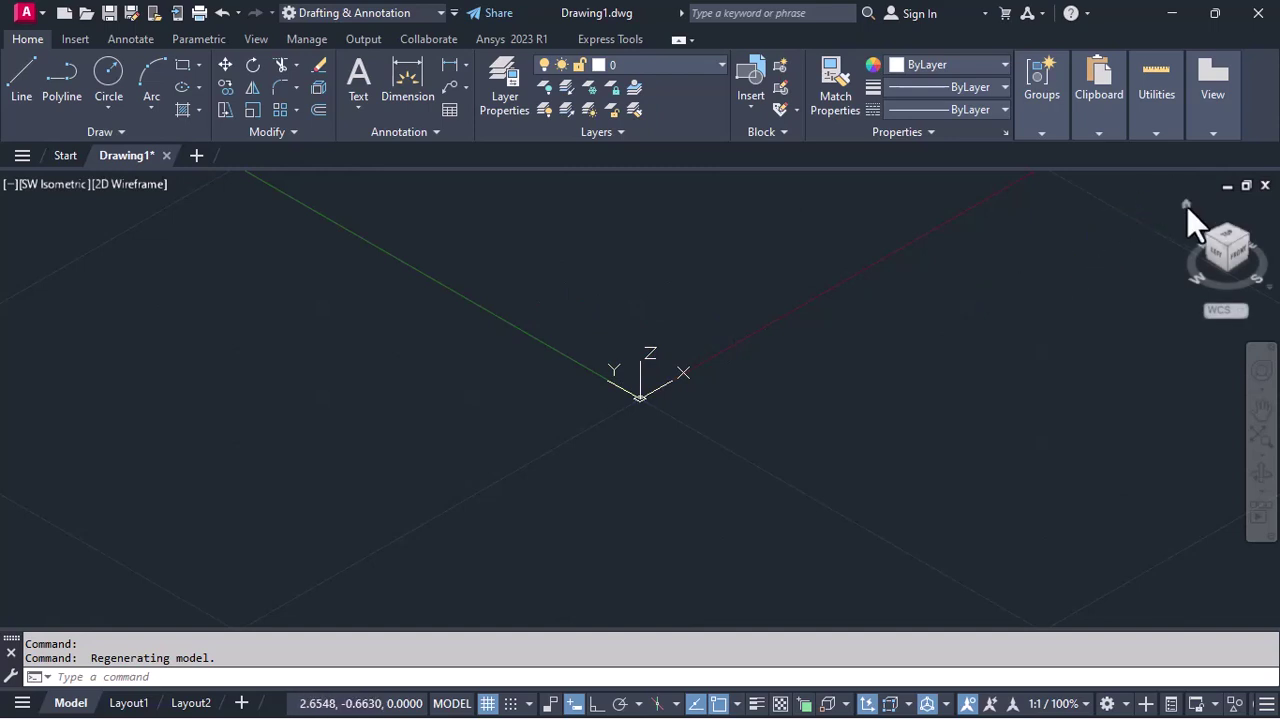
{"action": "left_click", "coordinate": [1187, 206]}
{"action": "left_click", "coordinate": [1225, 240]}
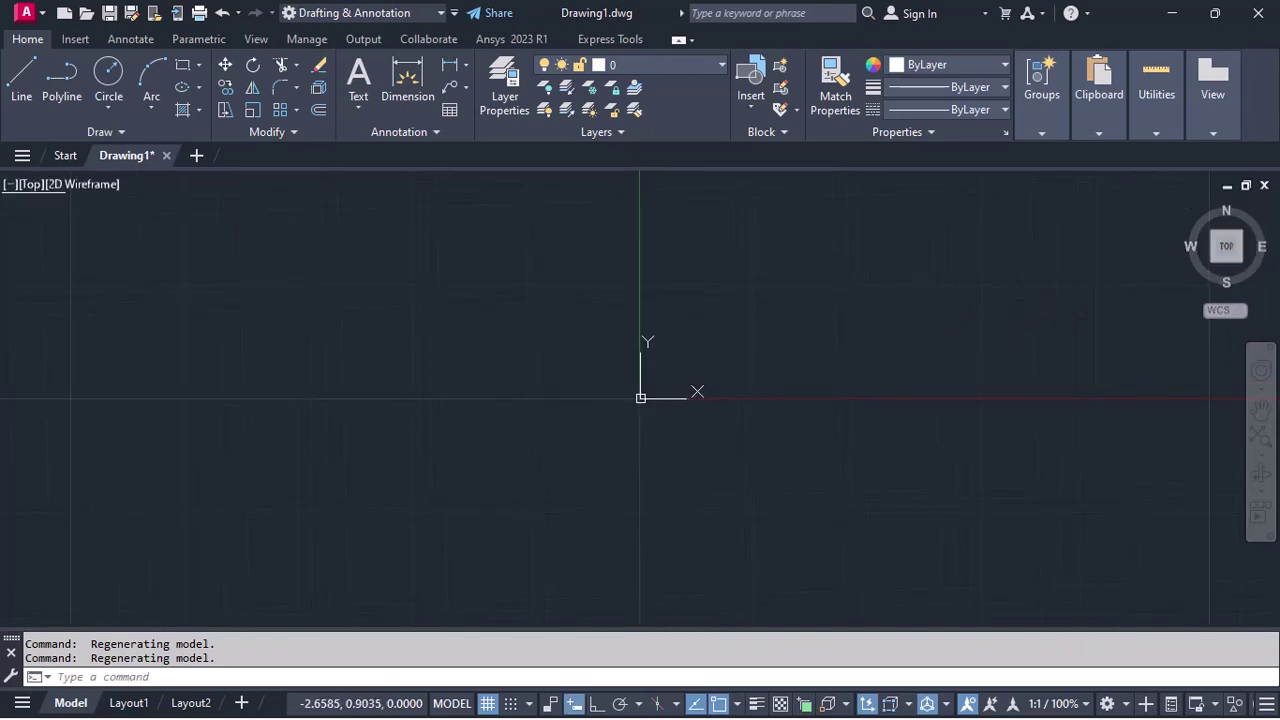
- Keep Top in the viewport's preset view list and finish an empty selection window
{"action": "left_click", "coordinate": [60, 196]}
{"action": "left_click", "coordinate": [32, 187]}
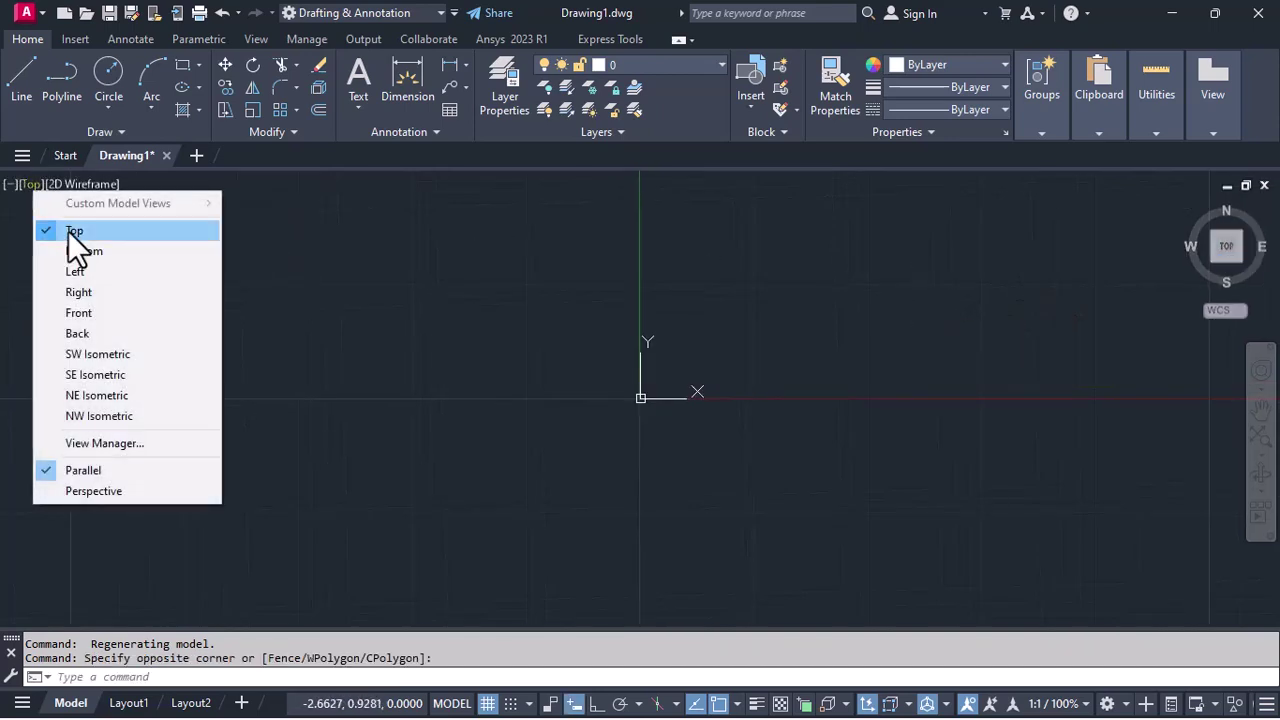
{"action": "left_click", "coordinate": [327, 243]}
{"action": "left_click", "coordinate": [372, 445]}
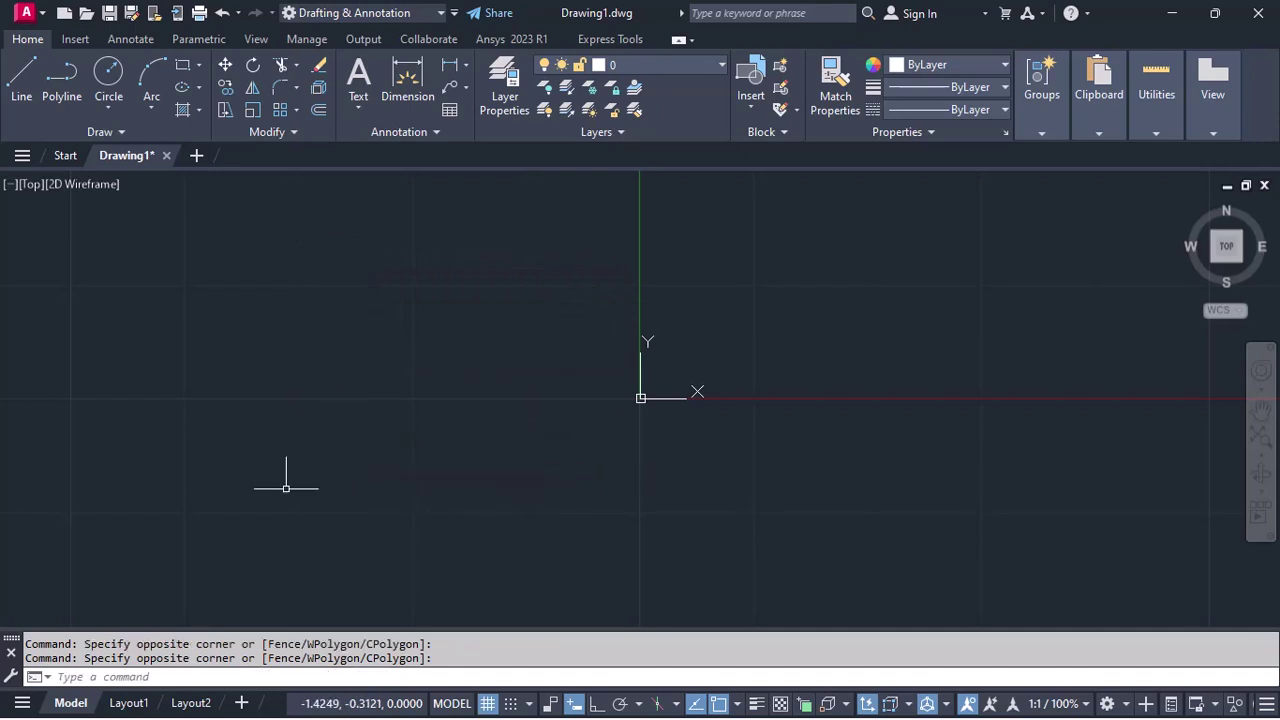
{"action": "left_click", "coordinate": [175, 677]}
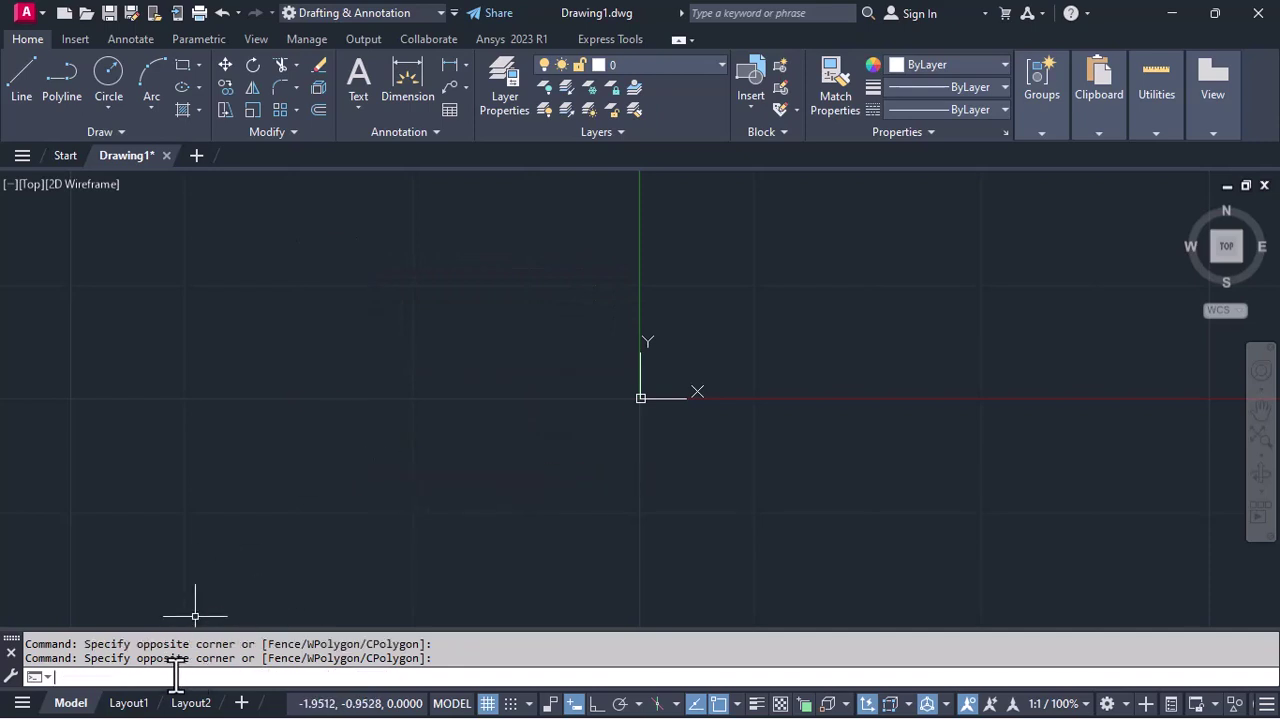
{"action": "left_click", "coordinate": [130, 704]}
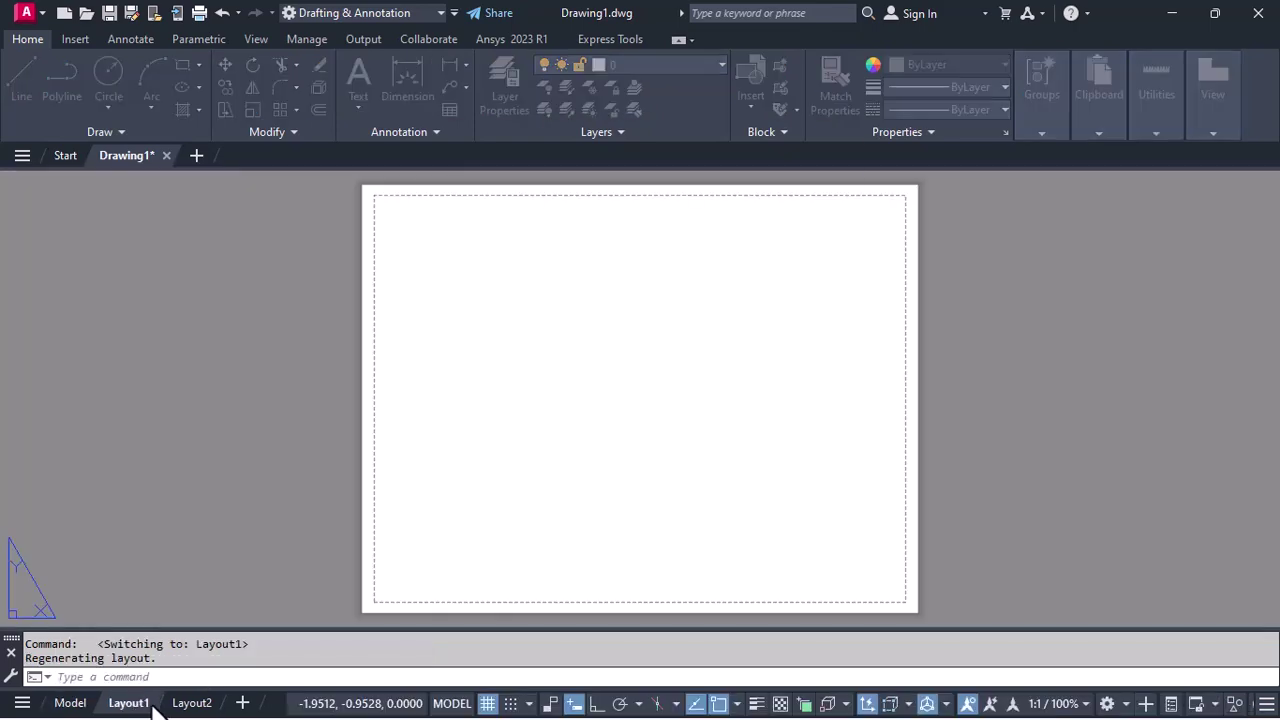
{"action": "left_click", "coordinate": [712, 539]}
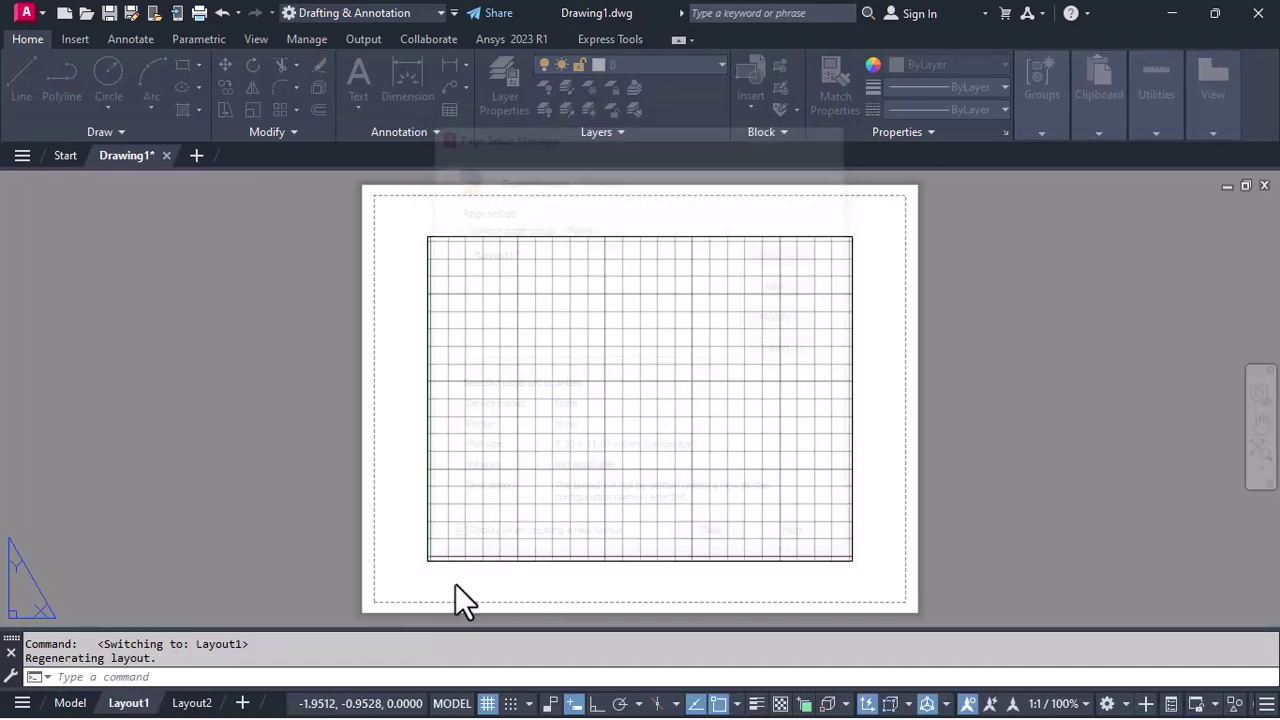
{"action": "left_click", "coordinate": [185, 703]}
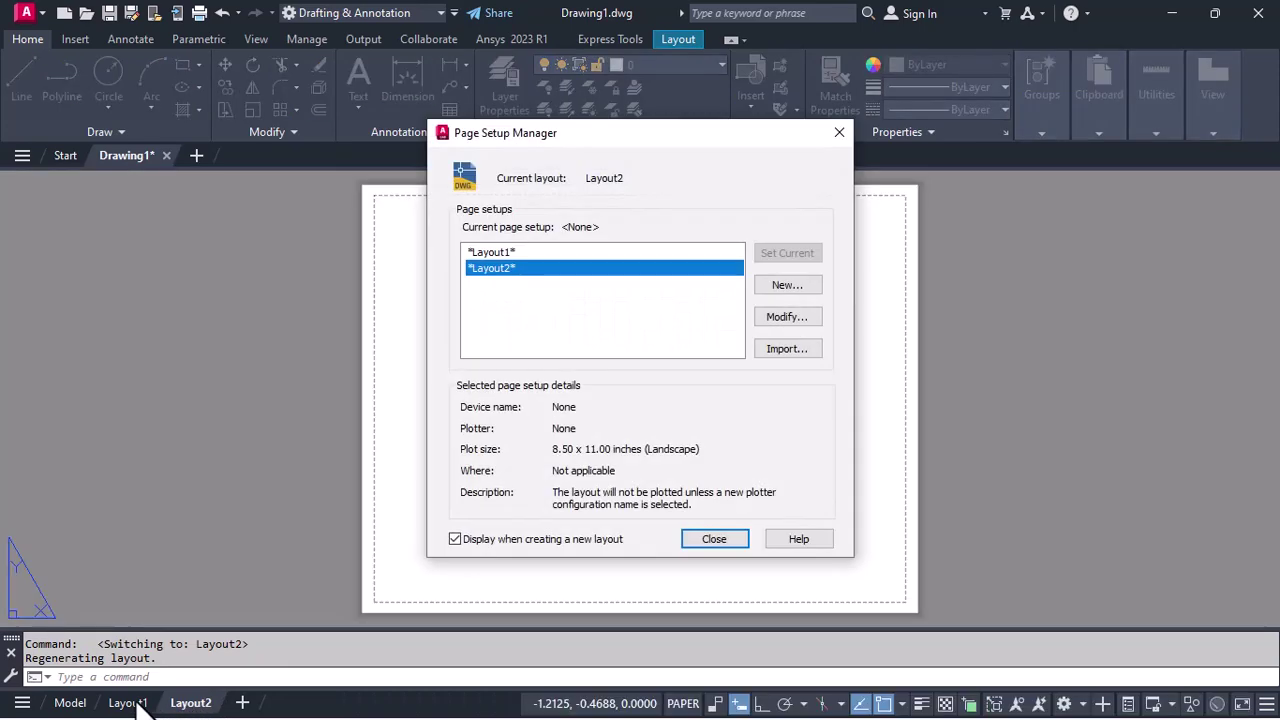
{"action": "left_click", "coordinate": [713, 539]}
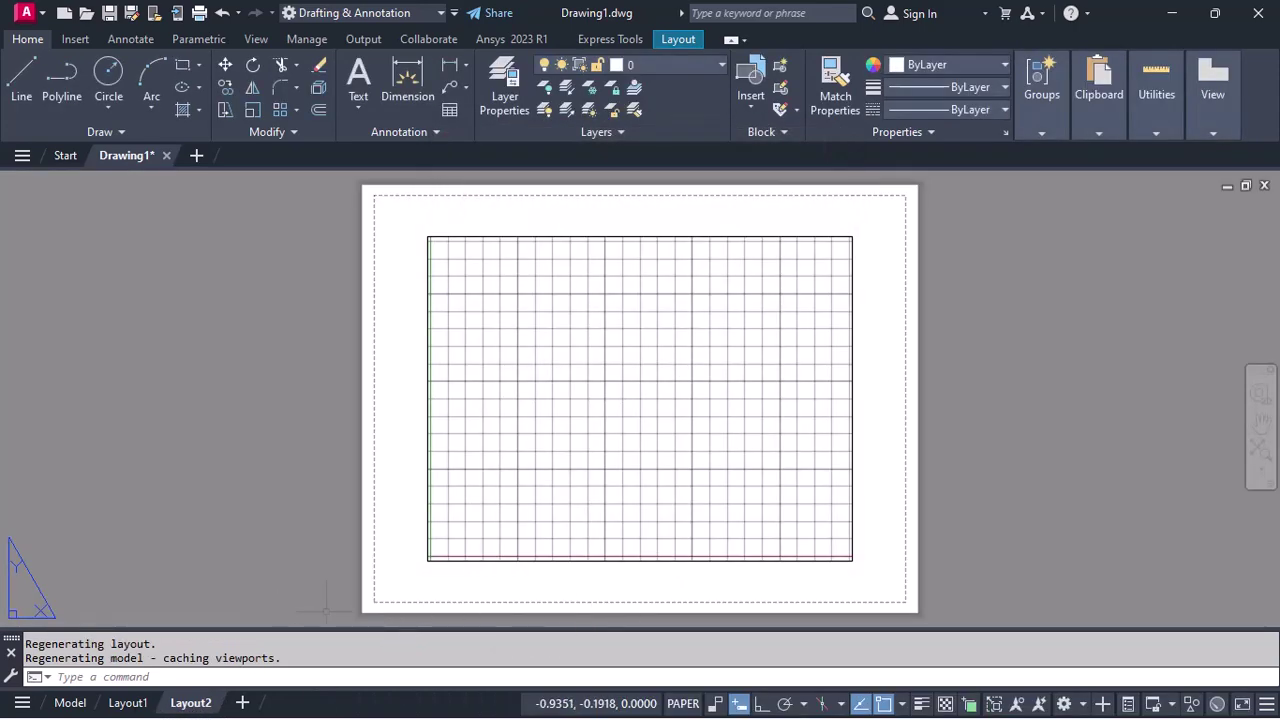
{"action": "left_click", "coordinate": [120, 703]}
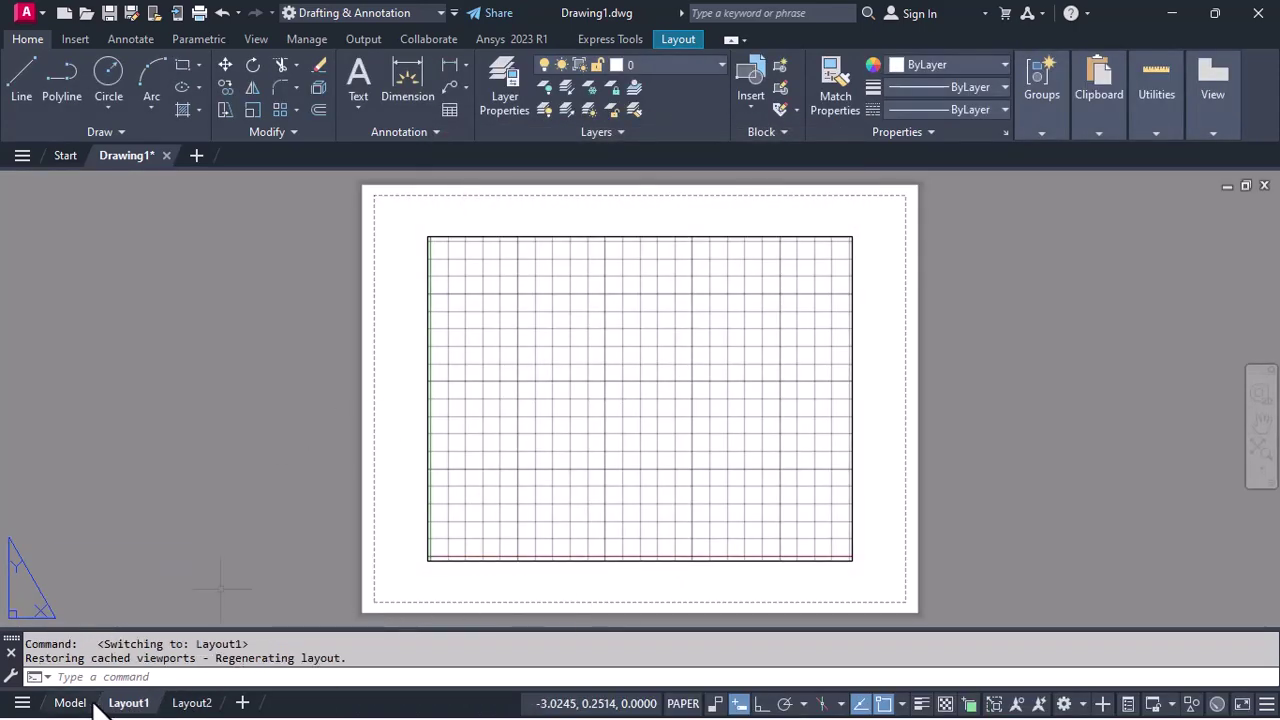
{"action": "left_click", "coordinate": [72, 703]}
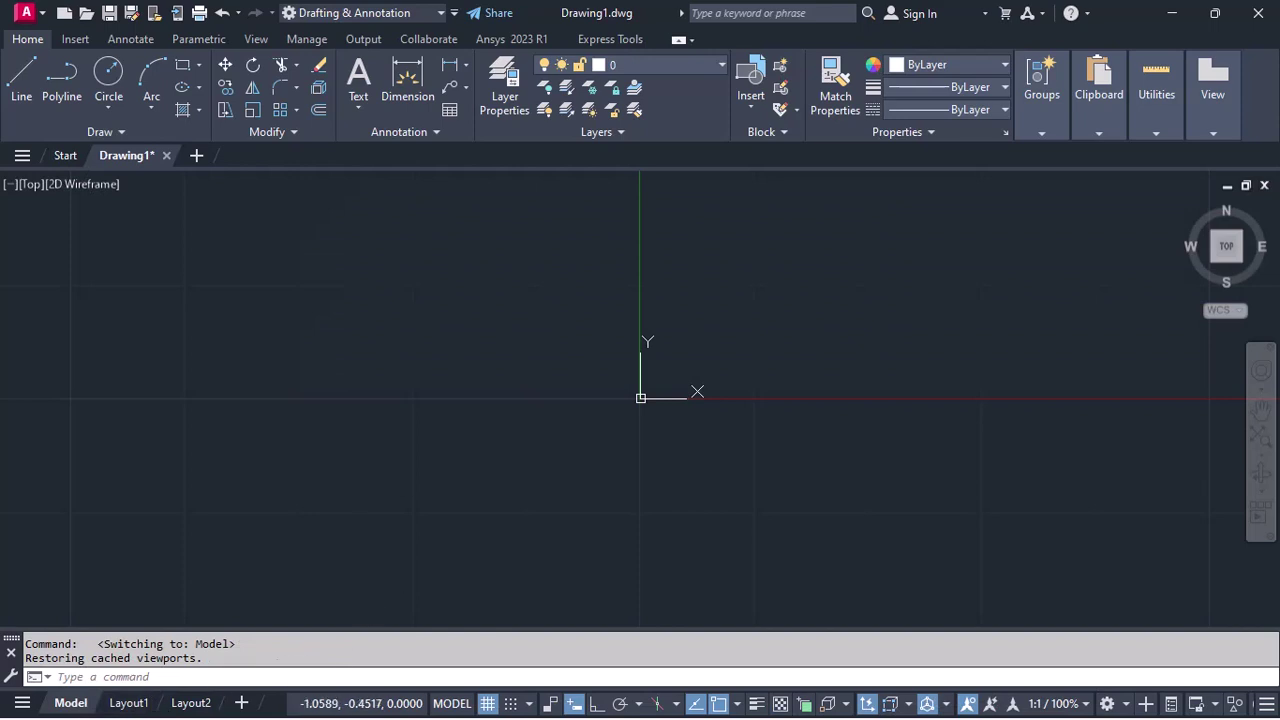
{"action": "left_click", "coordinate": [1266, 705]}
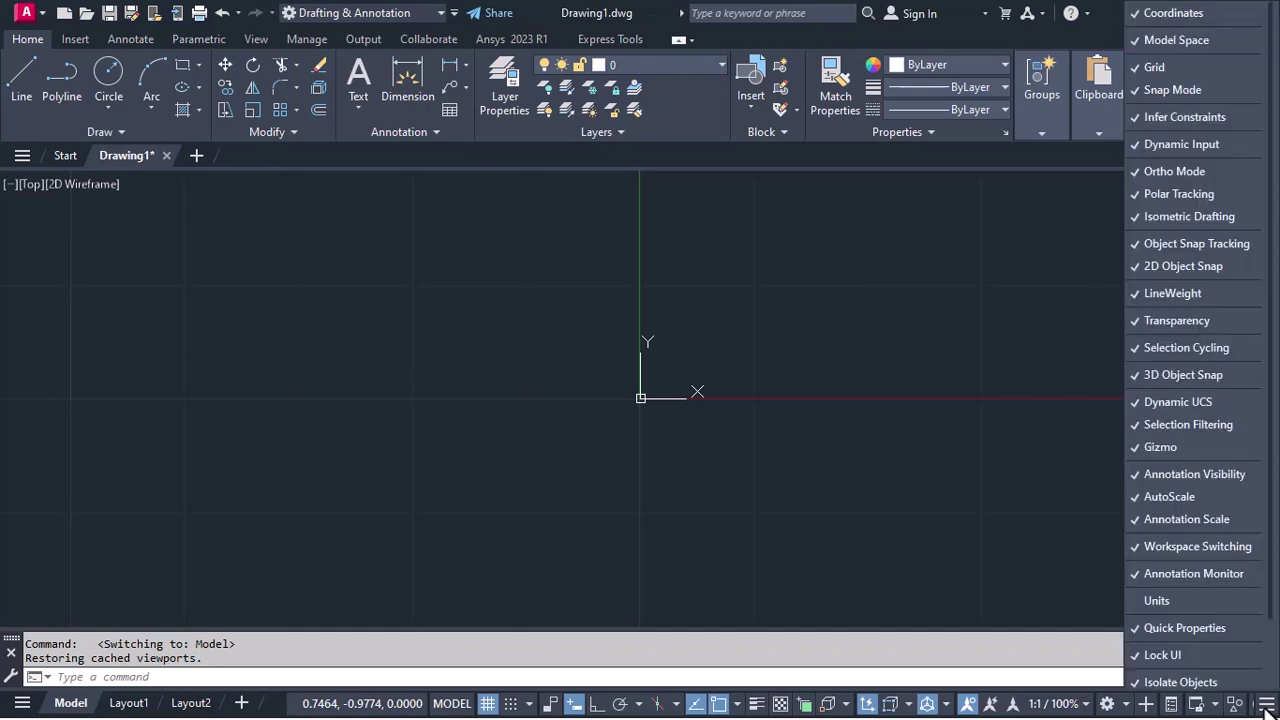
{"action": "left_click", "coordinate": [1177, 18]}
{"action": "left_click", "coordinate": [1180, 40]}
{"action": "left_click", "coordinate": [1180, 64]}
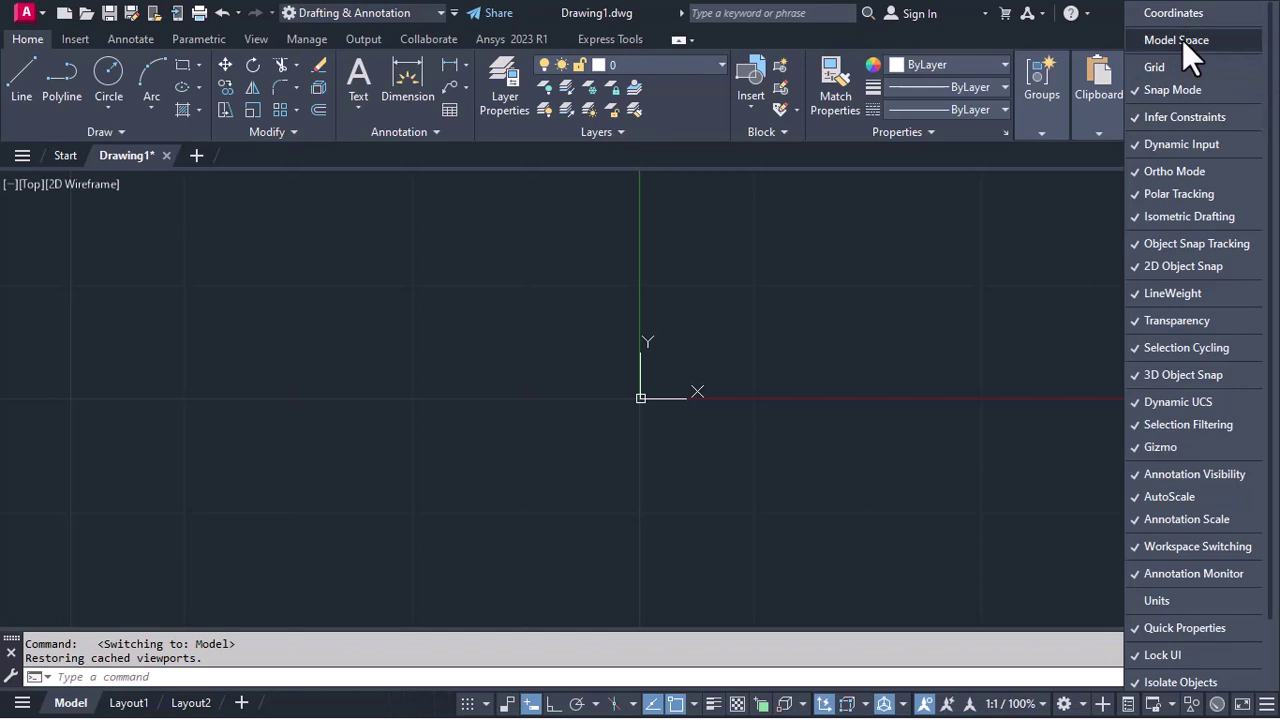
{"action": "left_click", "coordinate": [1182, 40]}
{"action": "left_click", "coordinate": [1182, 18]}
{"action": "left_click", "coordinate": [1171, 64]}
{"action": "left_click", "coordinate": [1094, 186]}
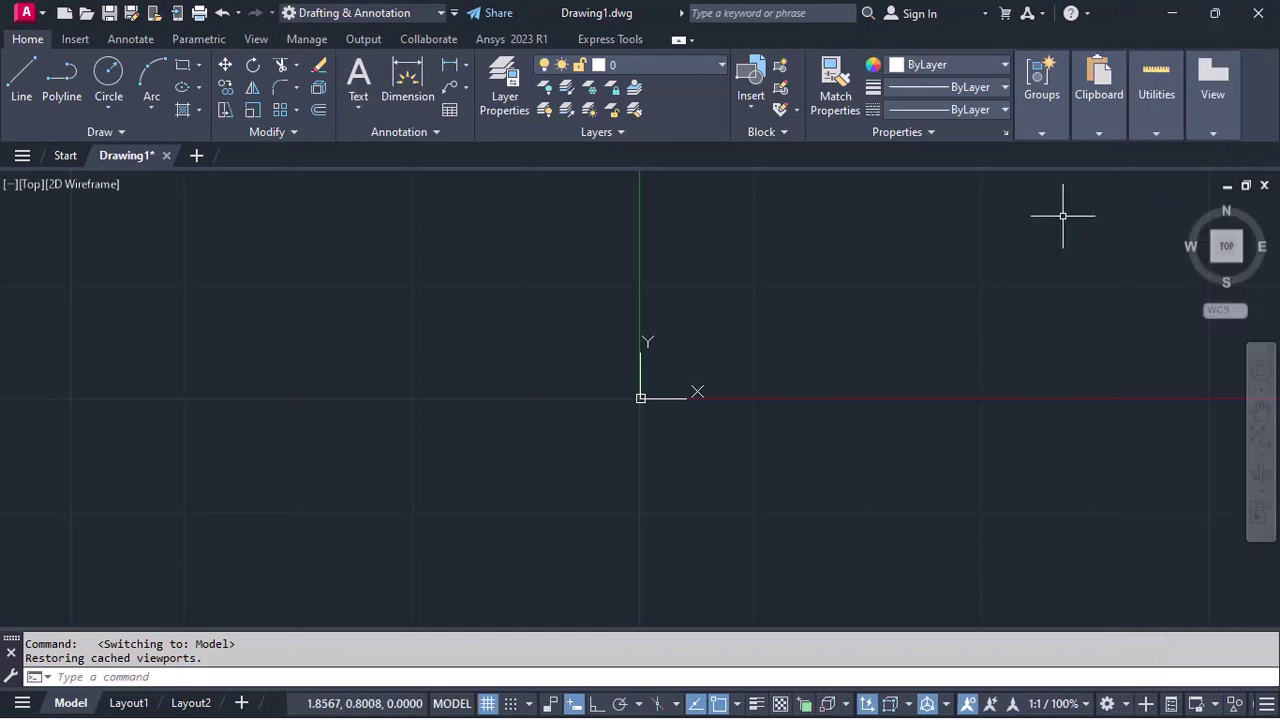